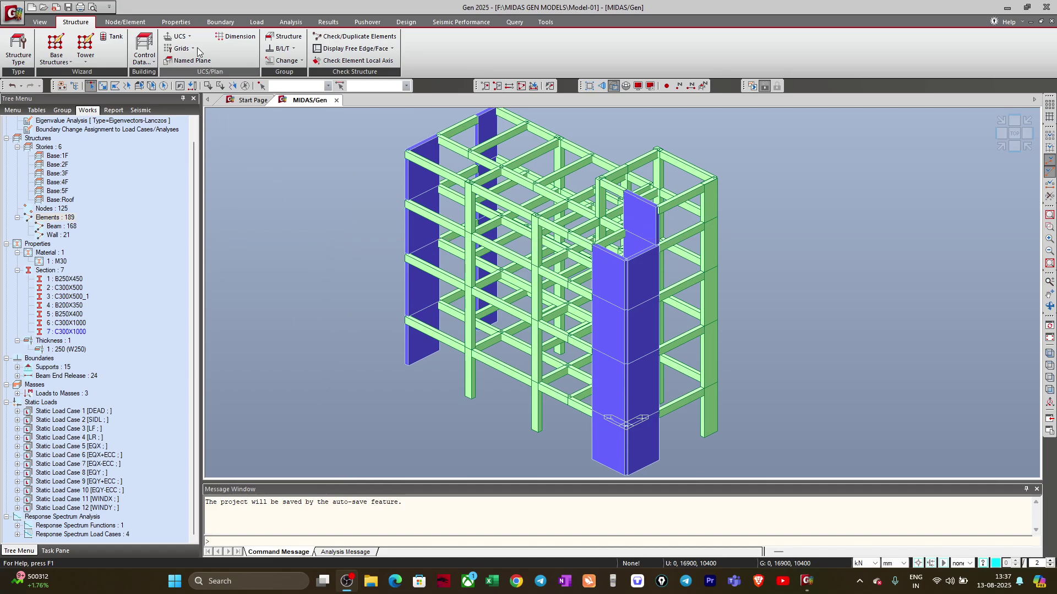
Define a new boundary group named SMF SEISMIC from the Section Stiffness Scale Factor settings
left_click(177, 22)
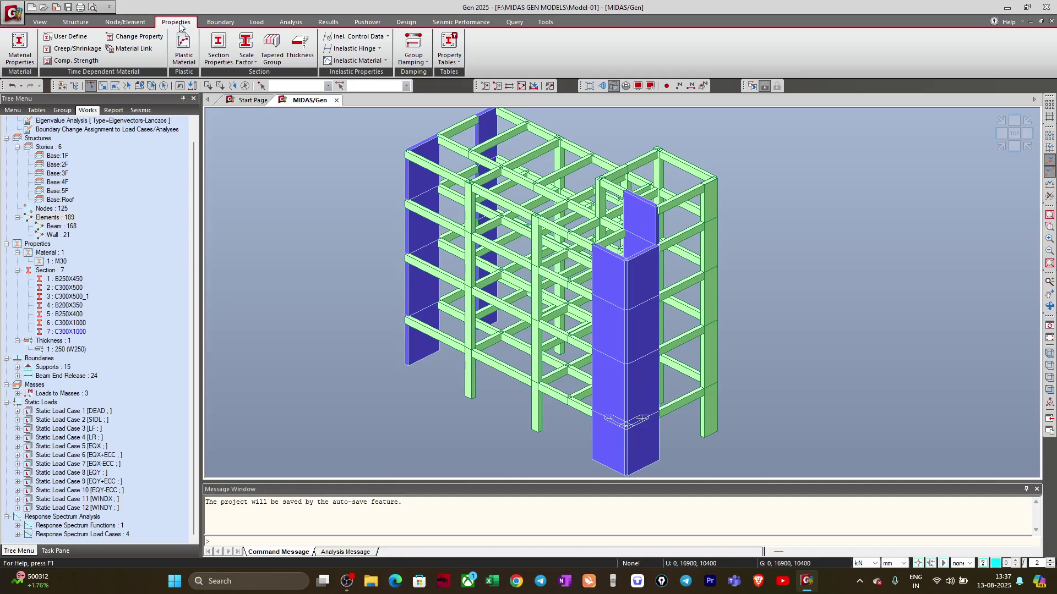
left_click(256, 63)
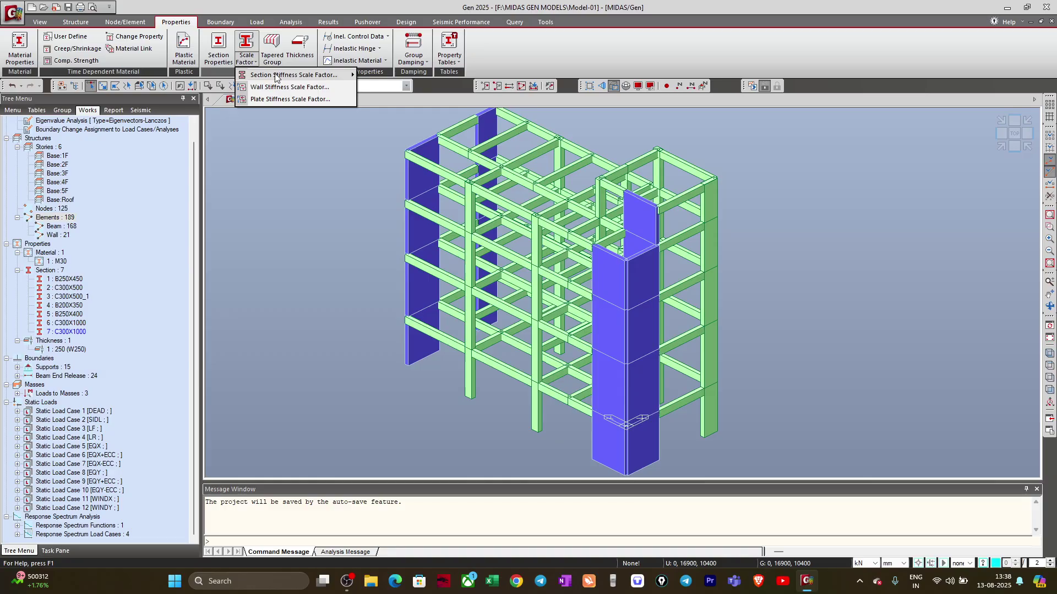
mouse_move(333, 76)
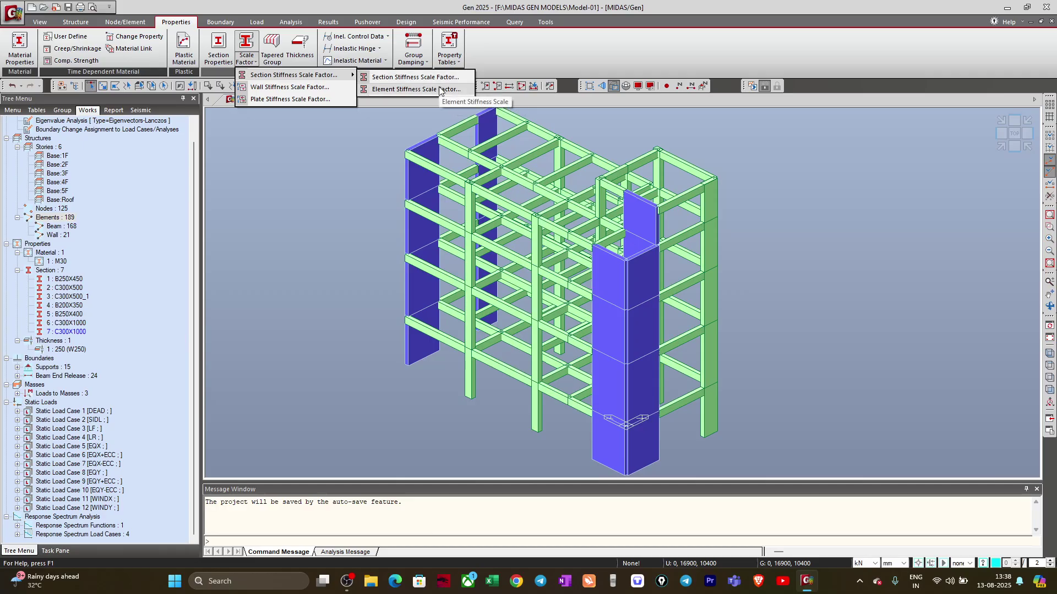
left_click(394, 77)
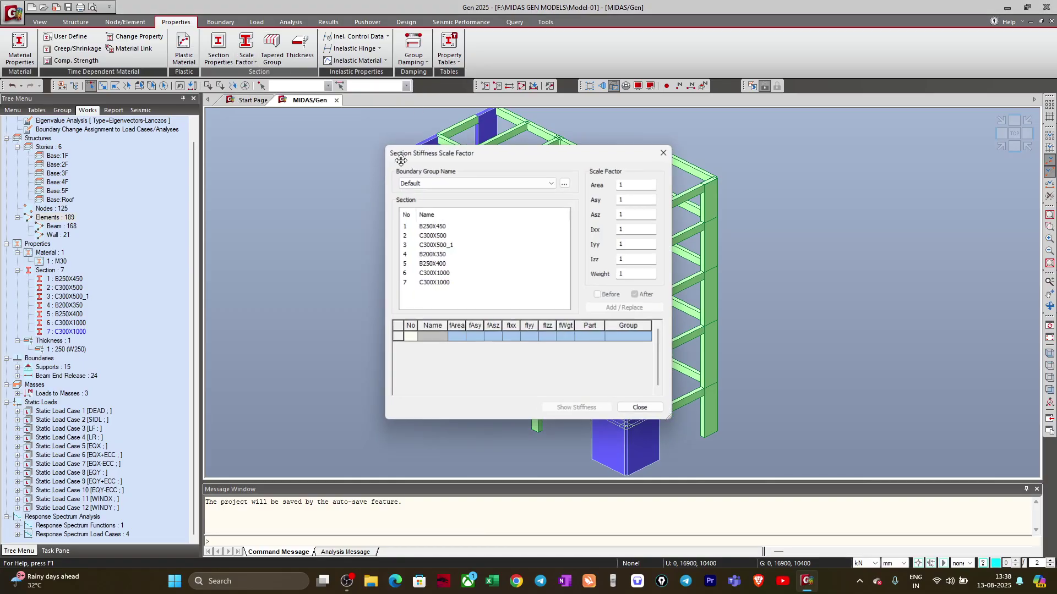
left_click_drag(410, 148, 279, 135)
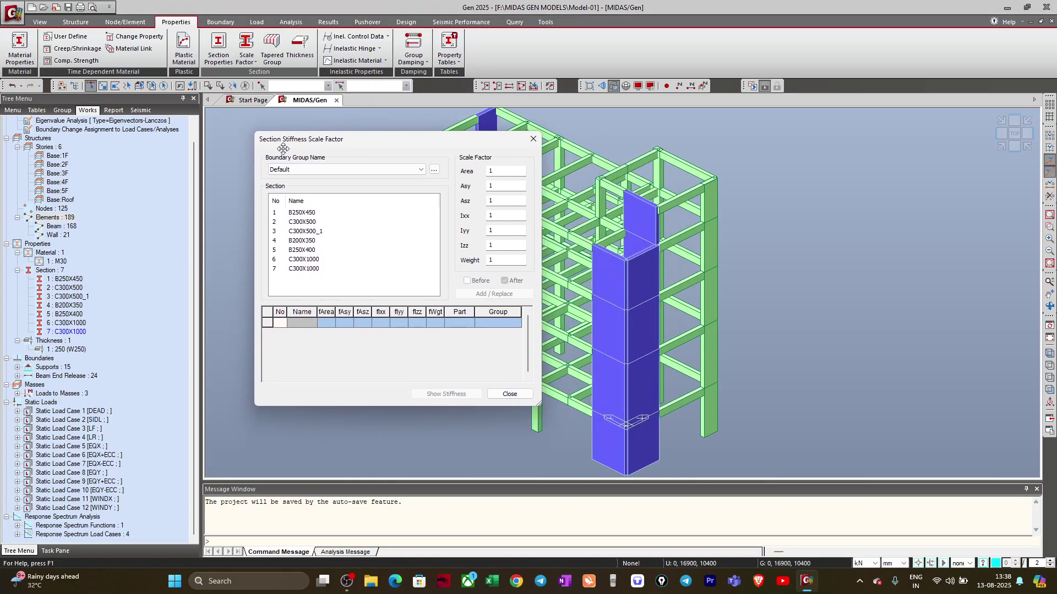
left_click(433, 171)
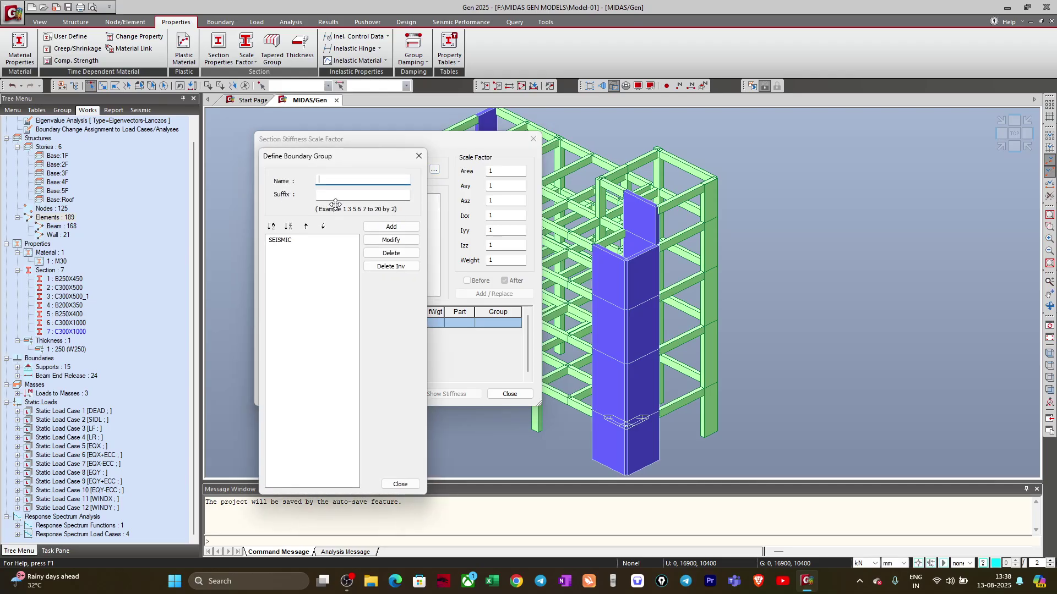
type("SMF SEISMIC")
left_click(378, 227)
left_click(378, 228)
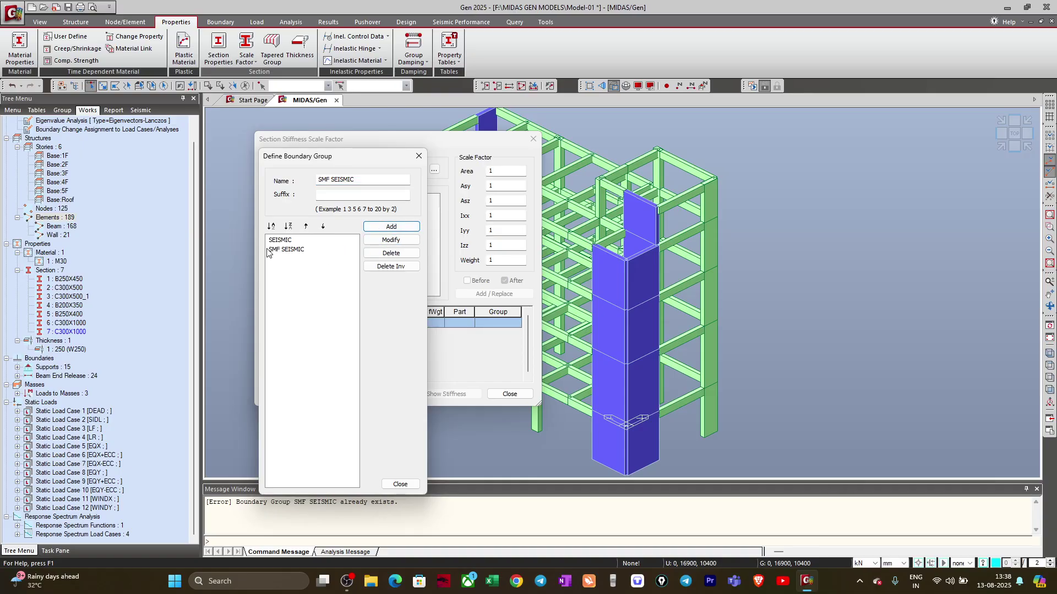
left_click(400, 484)
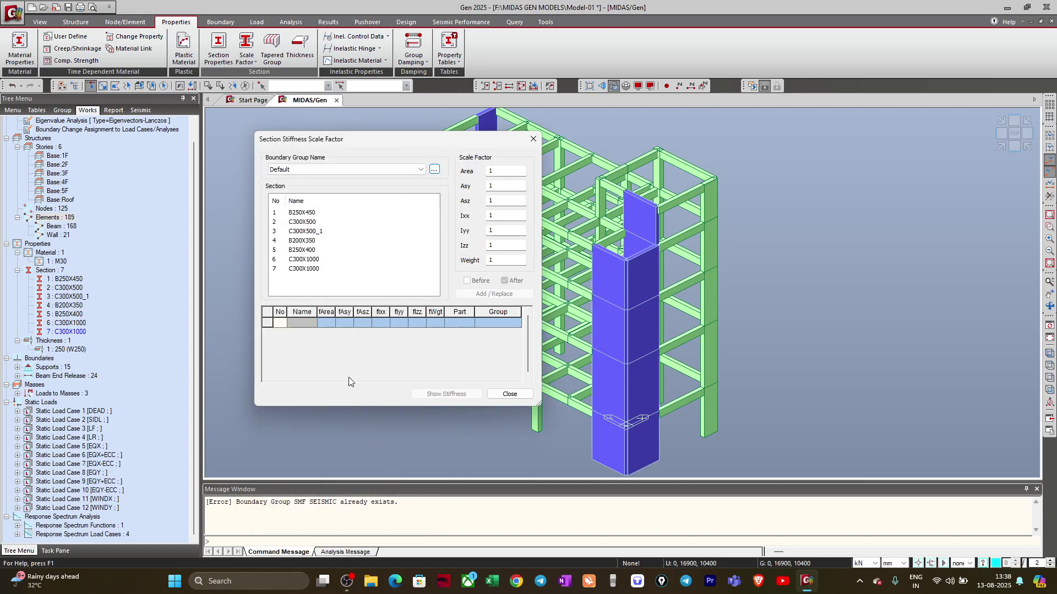
Add a section stiffness scale factor for B250X450 in boundary group SMF SEISMIC with Iyy and Izz set to 0.35
left_click(302, 170)
left_click(291, 194)
left_click(303, 214)
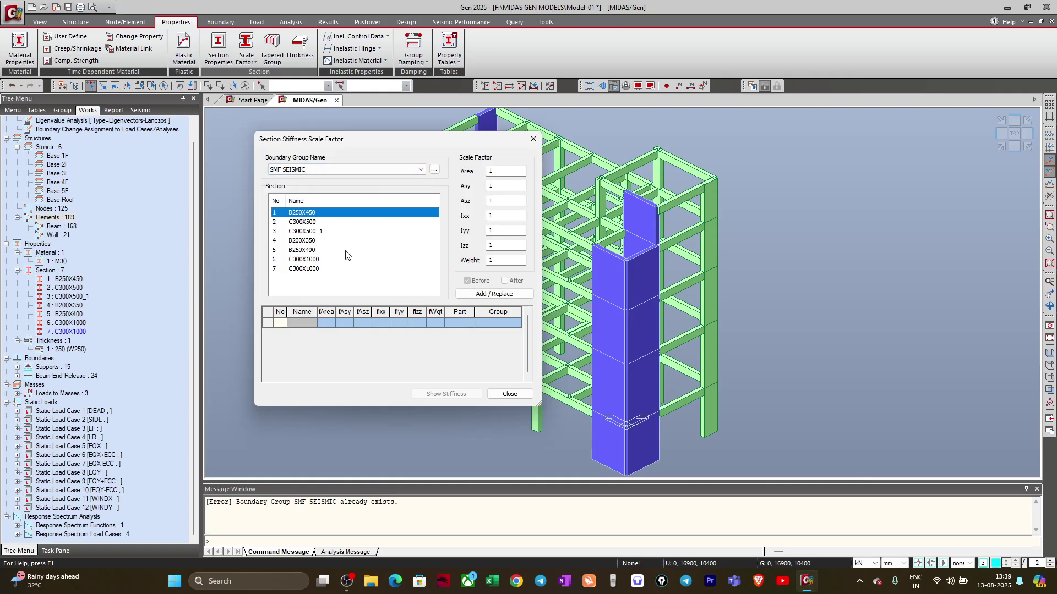
left_click(498, 231)
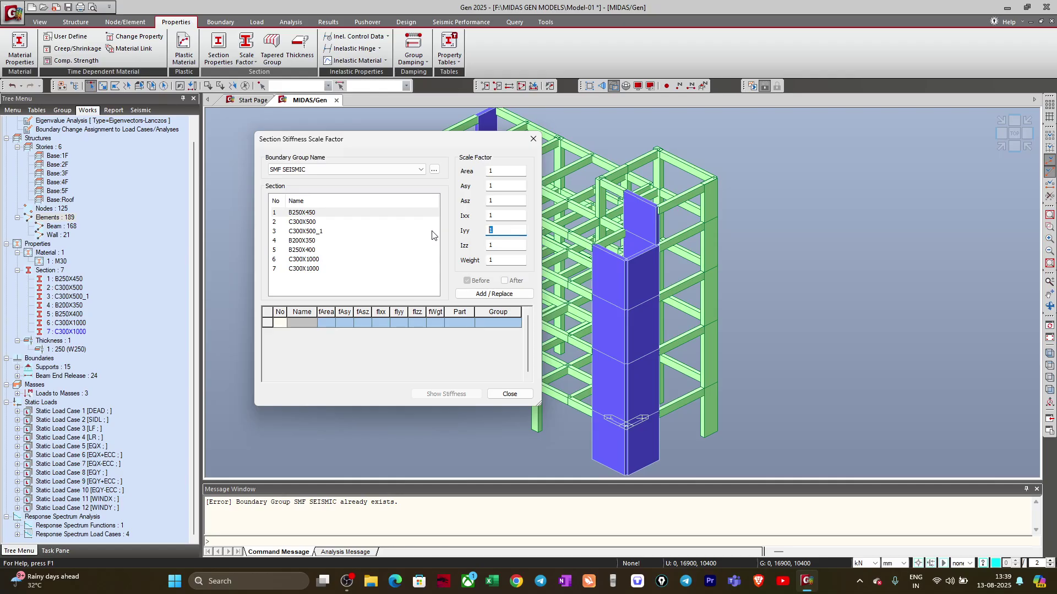
left_click(494, 217)
key("Tab")
type("0.")
key("ctrl+a")
left_click_drag(502, 251, 497, 252)
key("Tab")
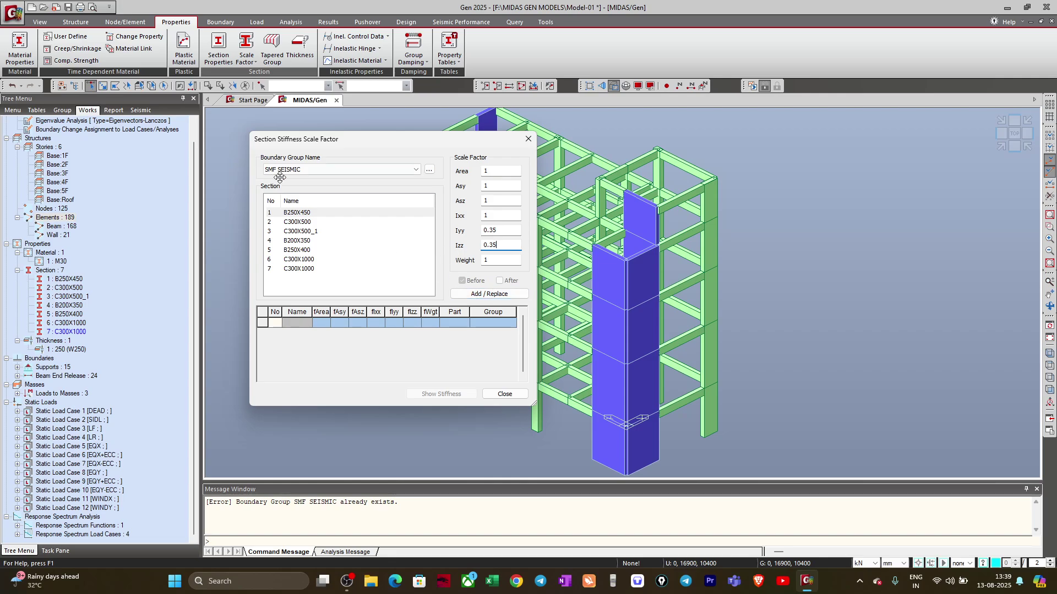
left_click(488, 294)
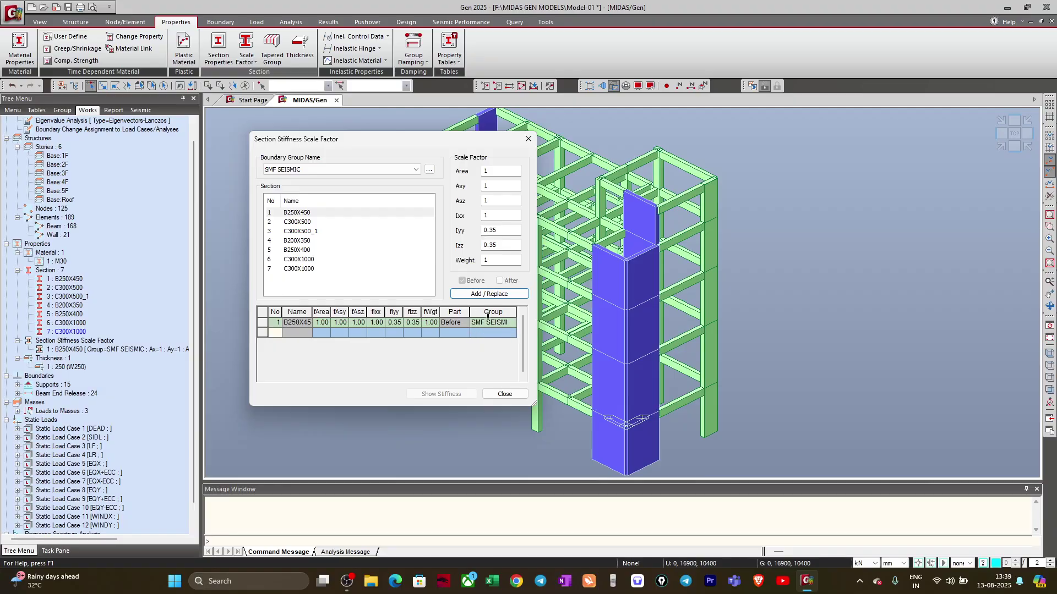
Add the same 0.35 Iyy and Izz scale factors for beam sections B200X350 and B250X400
left_click(307, 242)
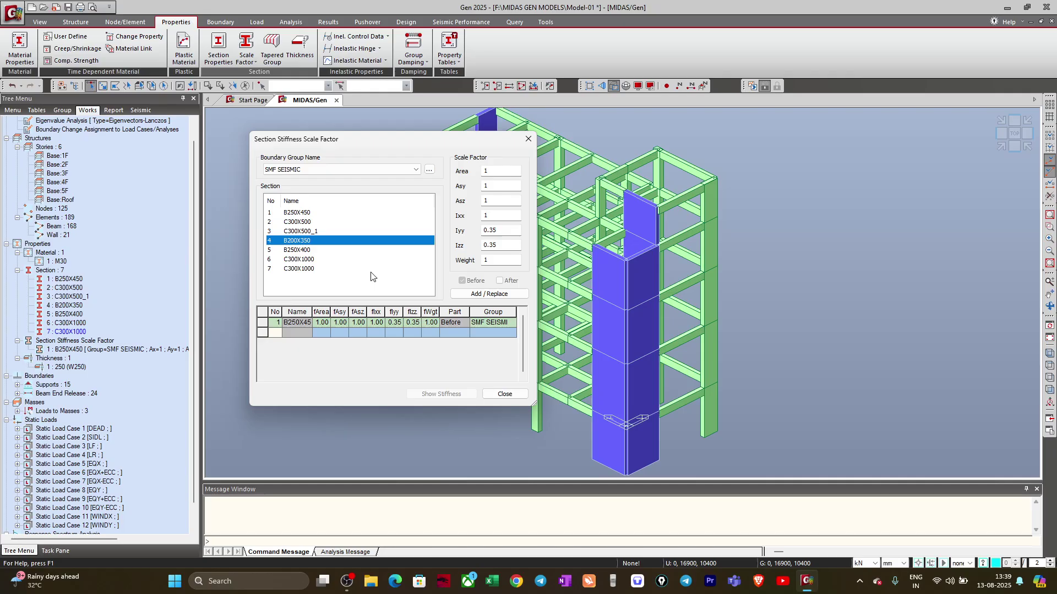
left_click(477, 297)
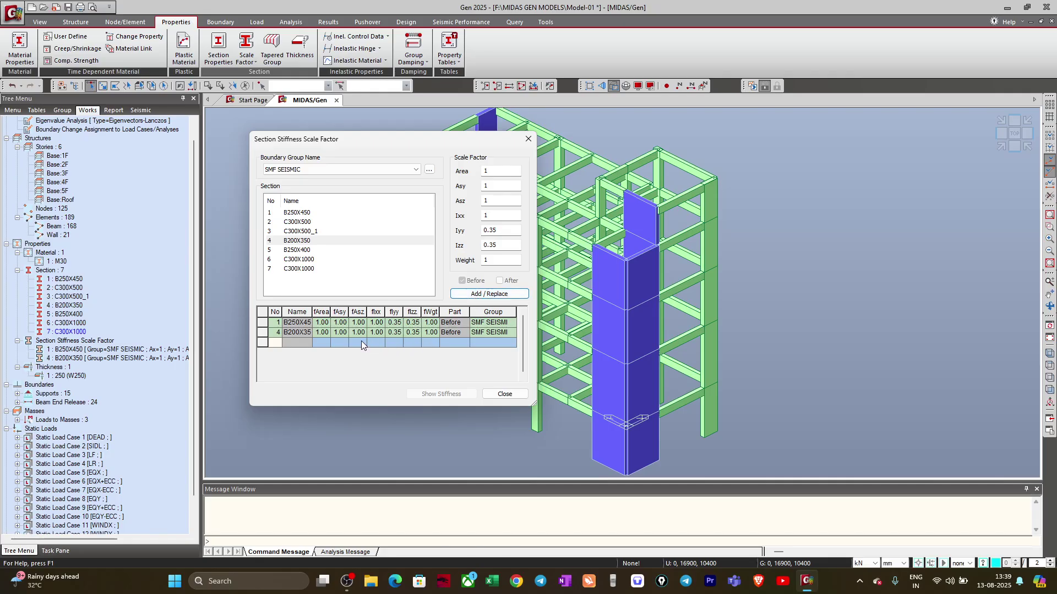
left_click(295, 250)
left_click(473, 295)
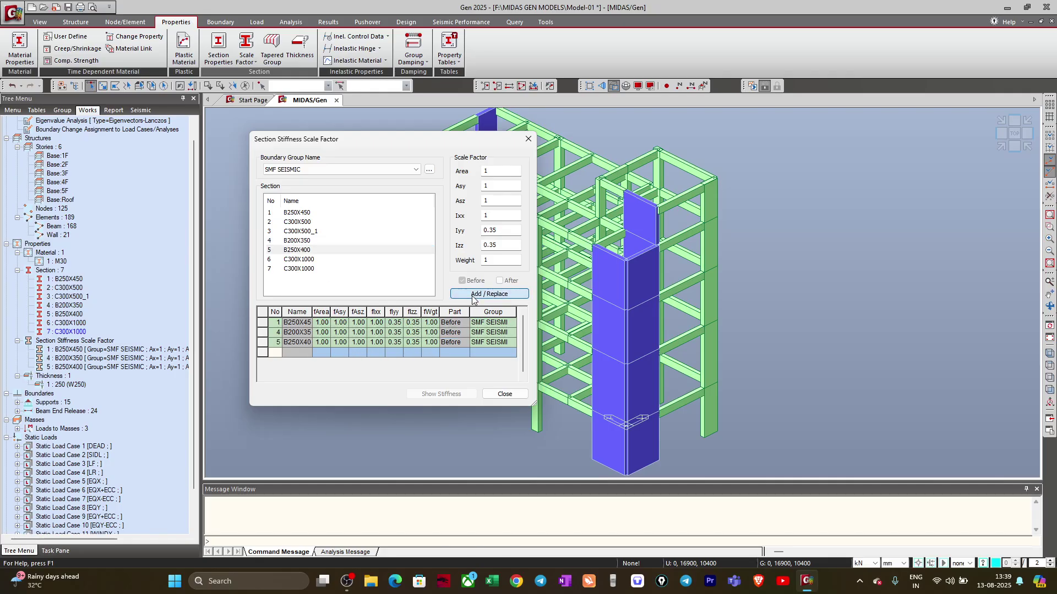
Add a stiffness scale factor for column section C300X500 with Iyy and Izz set to 0.7
left_click(304, 222)
left_click_drag(496, 231, 498, 231)
type("7")
left_click(497, 245)
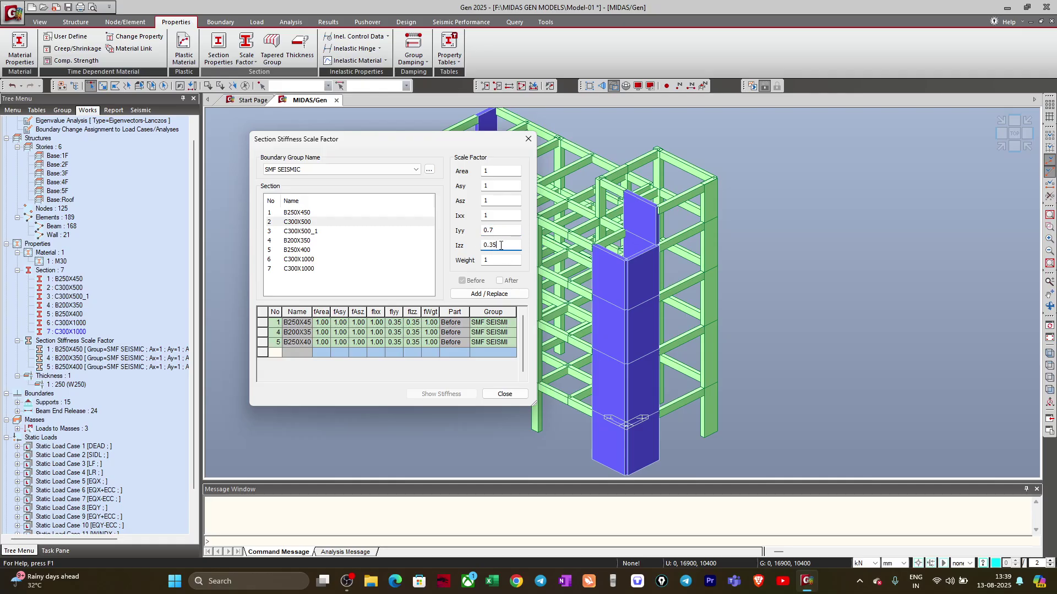
left_click_drag(494, 249, 488, 246)
type("7")
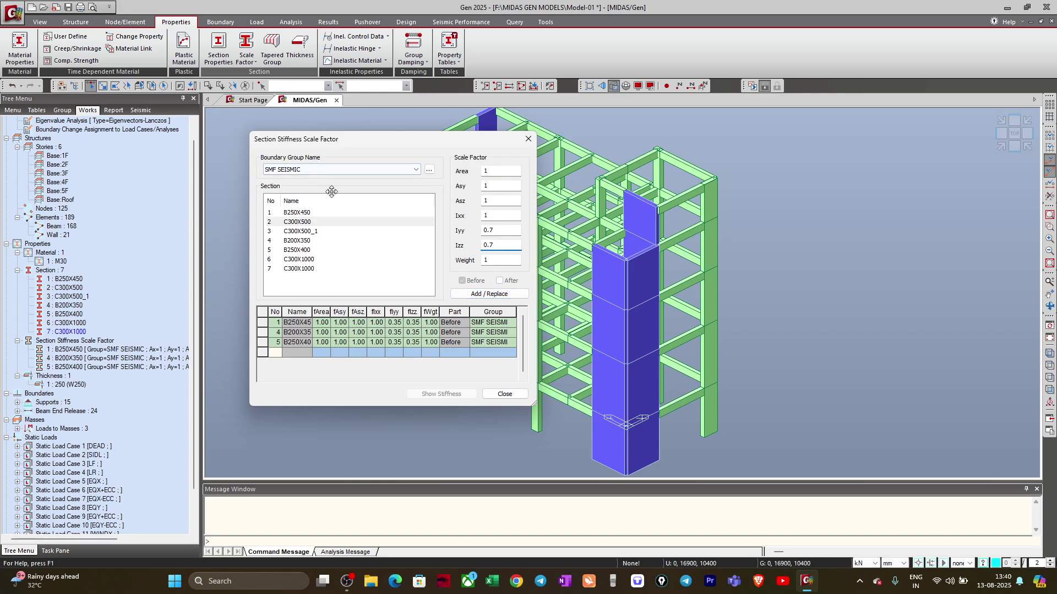
left_click(482, 294)
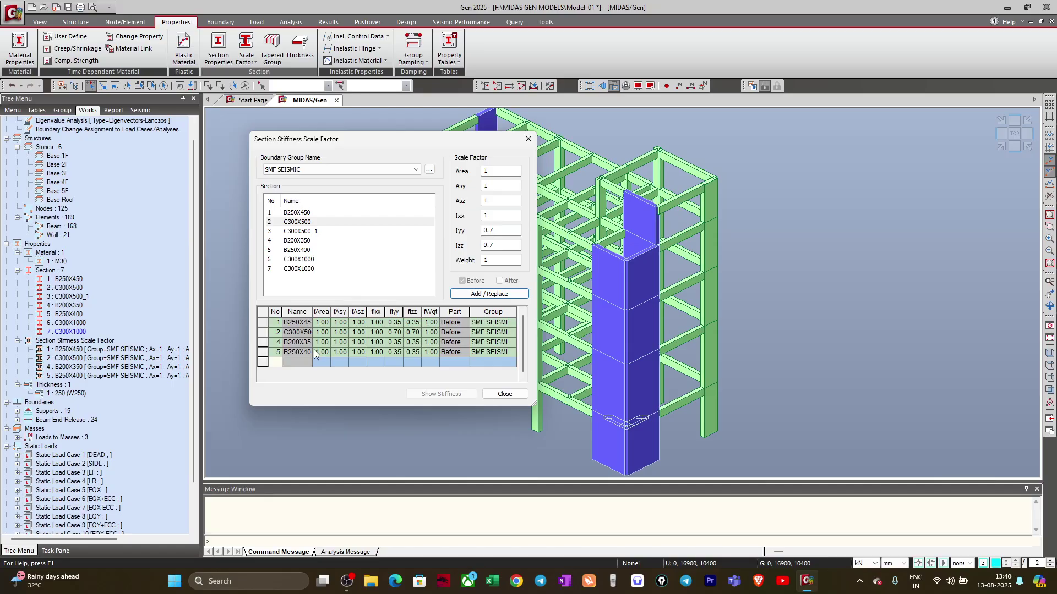
Add the same 0.7 Iyy and Izz scale factors for C300X500_1 and both C300X1000 sections, and close the dialog
left_click(304, 231)
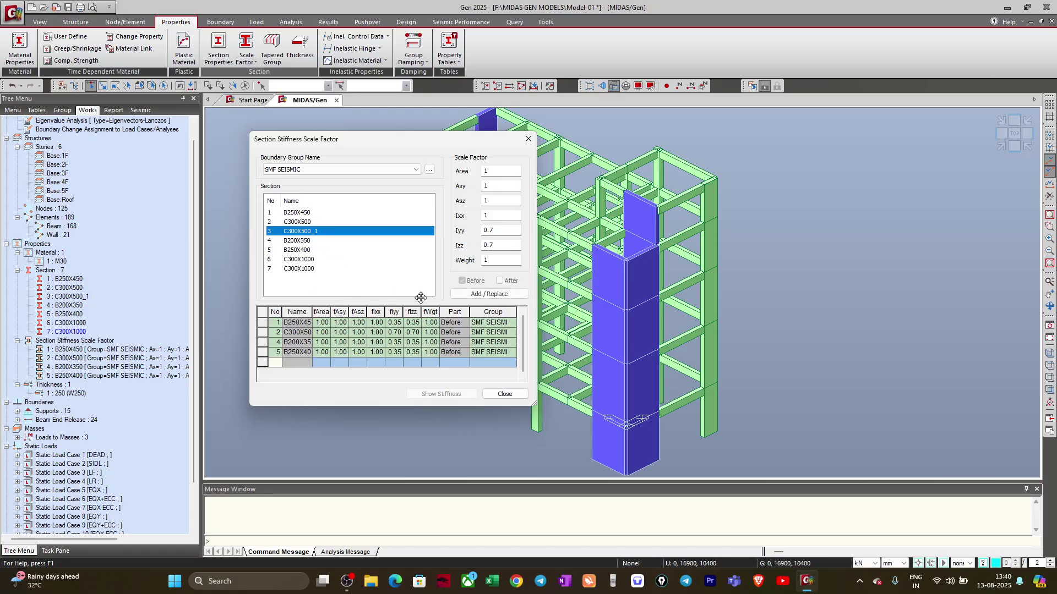
left_click(467, 296)
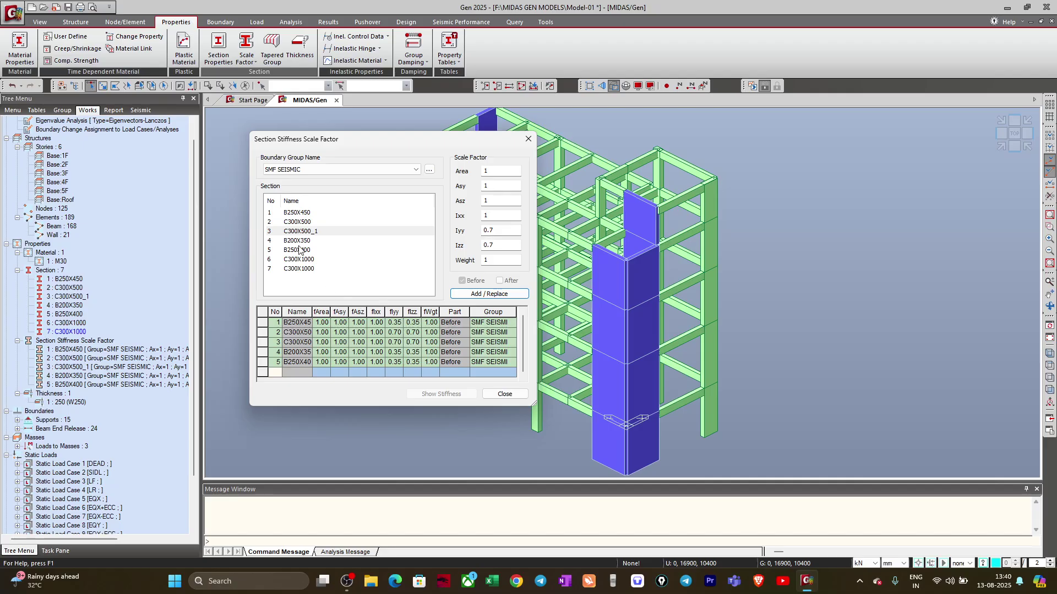
left_click(298, 259)
left_click(490, 294)
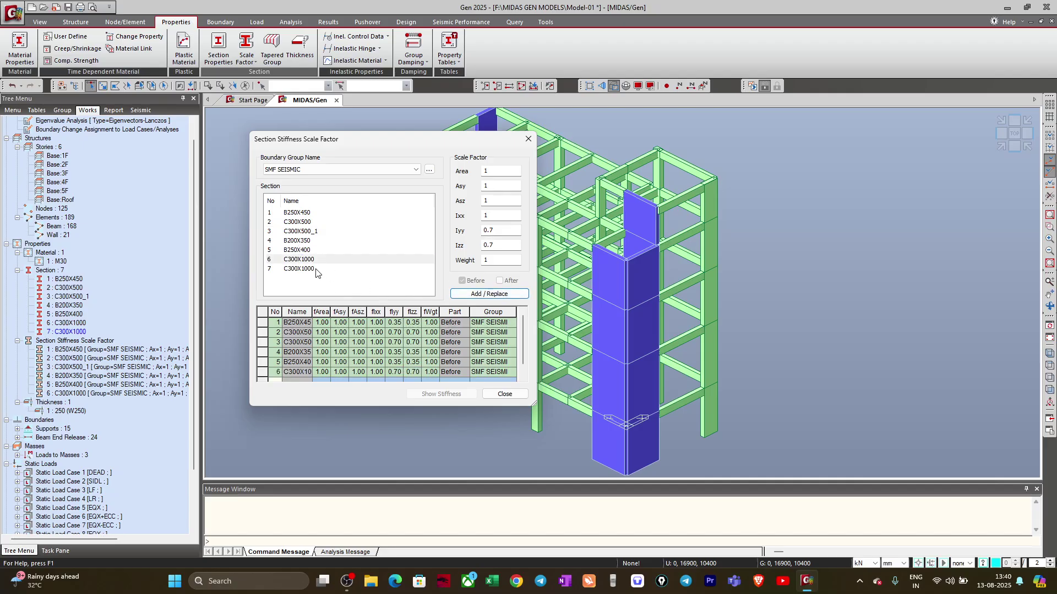
left_click(316, 269)
left_click(488, 294)
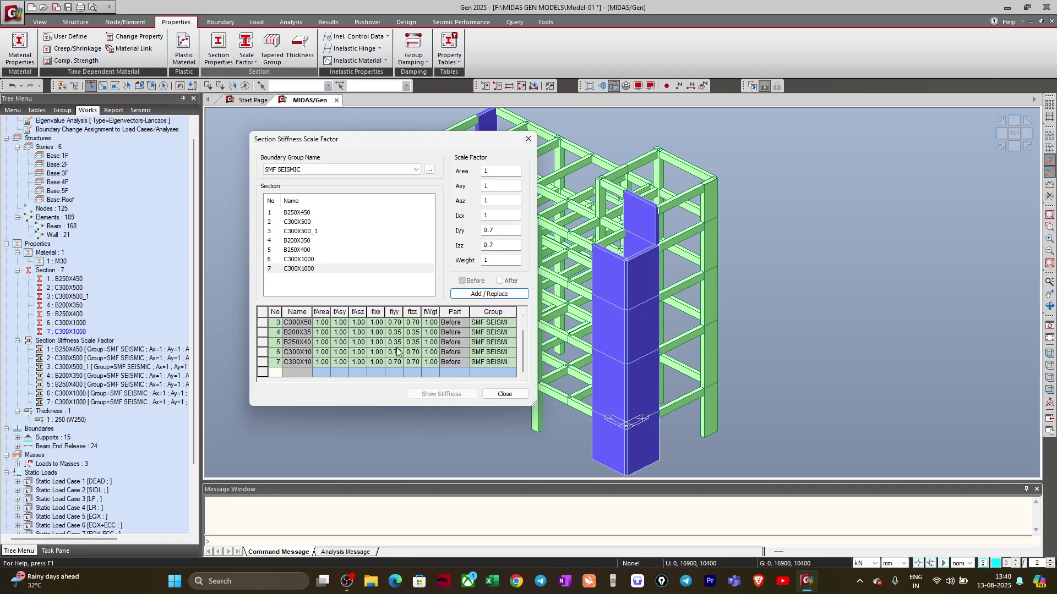
left_click(517, 394)
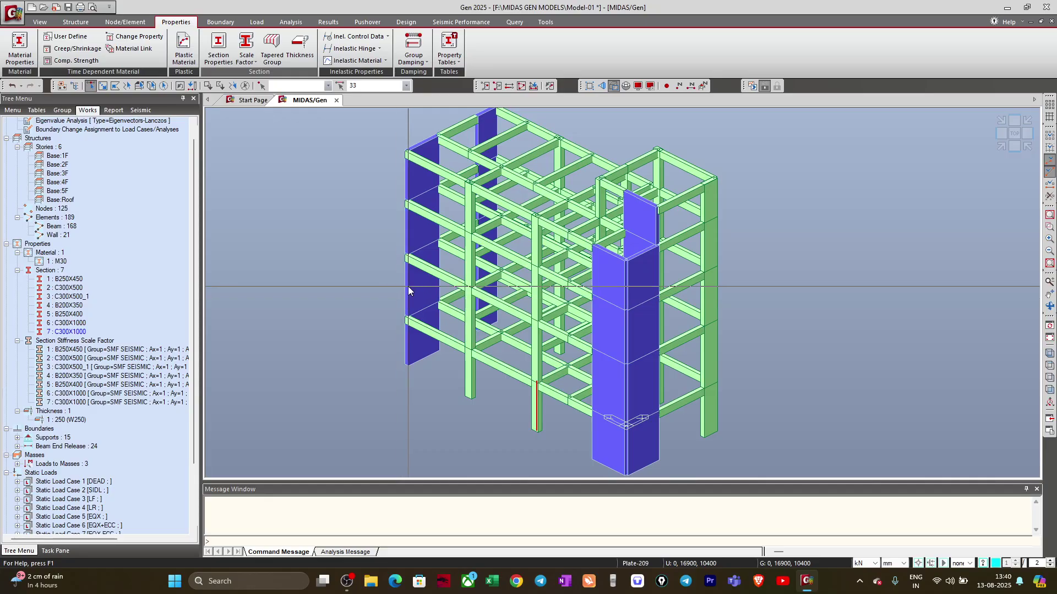
Apply a wall stiffness scale factor to all wall elements in group SMF SEISMIC, type Wall (Plate), with in-plane Bending & Axial 0.7
left_click(247, 65)
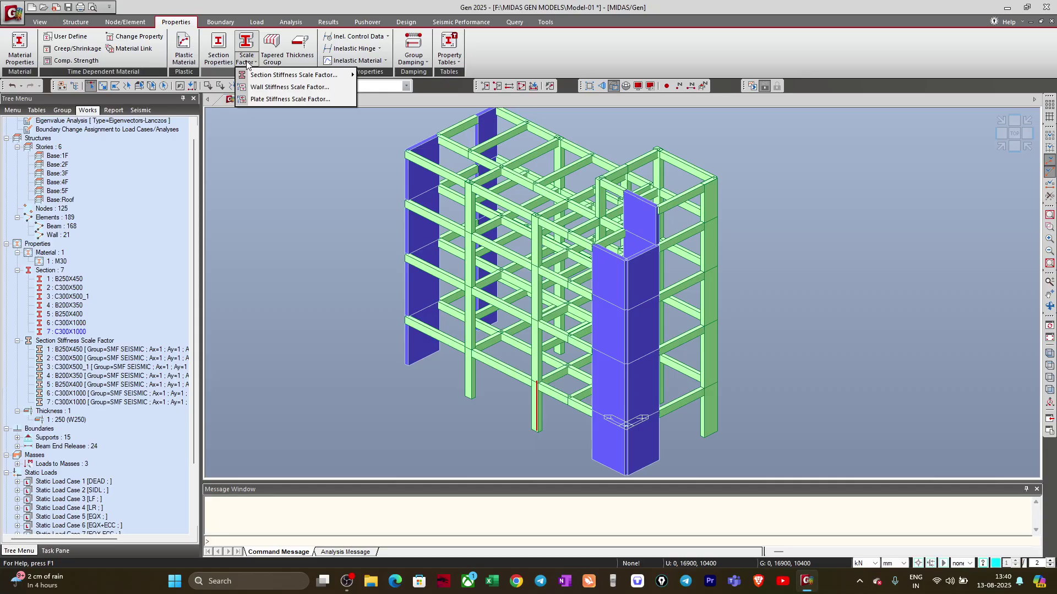
left_click(268, 86)
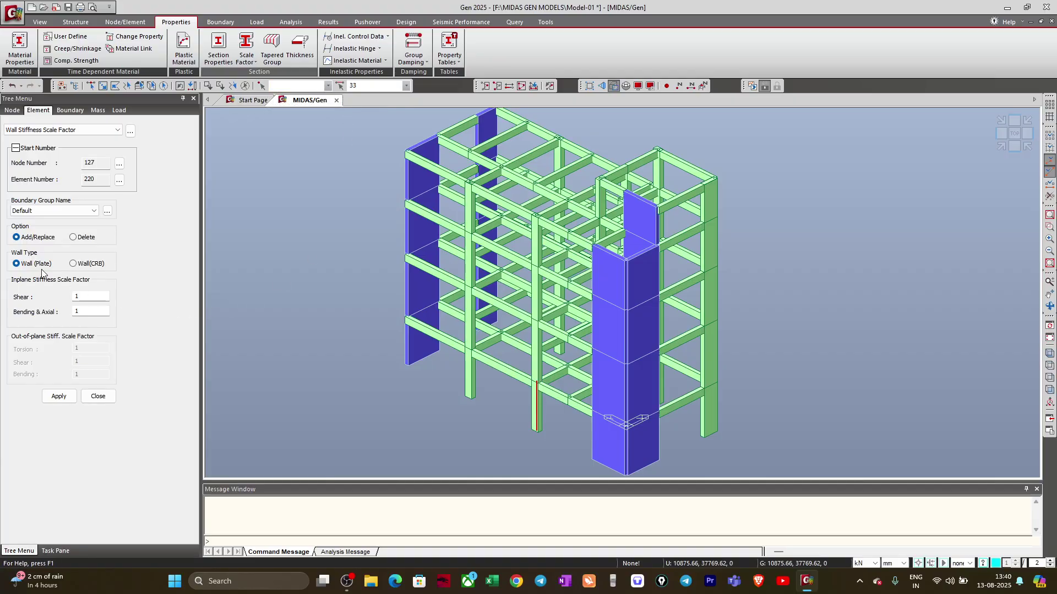
left_click(30, 211)
left_click(30, 211)
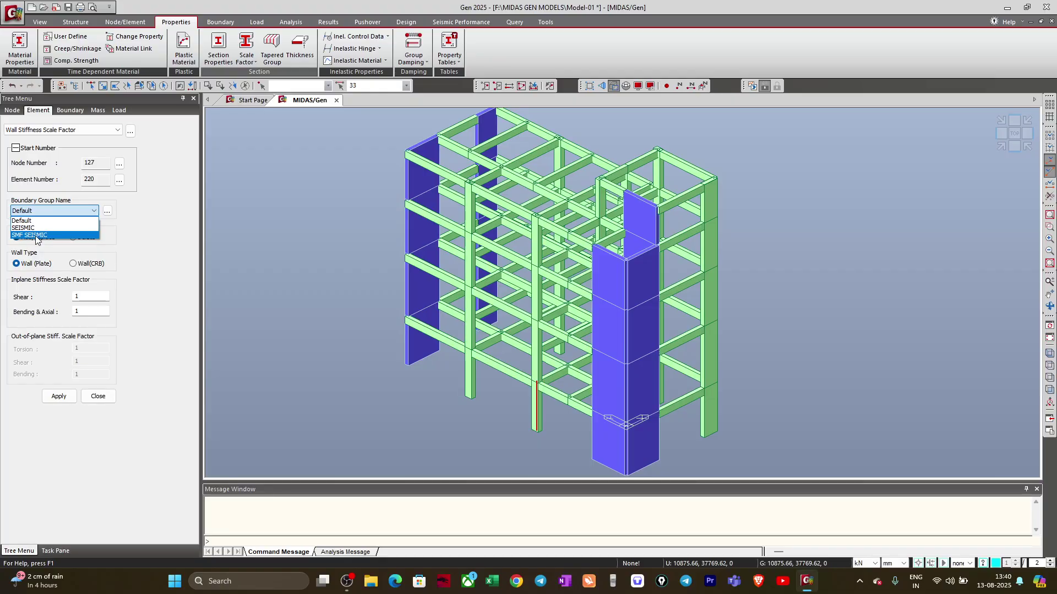
left_click(36, 235)
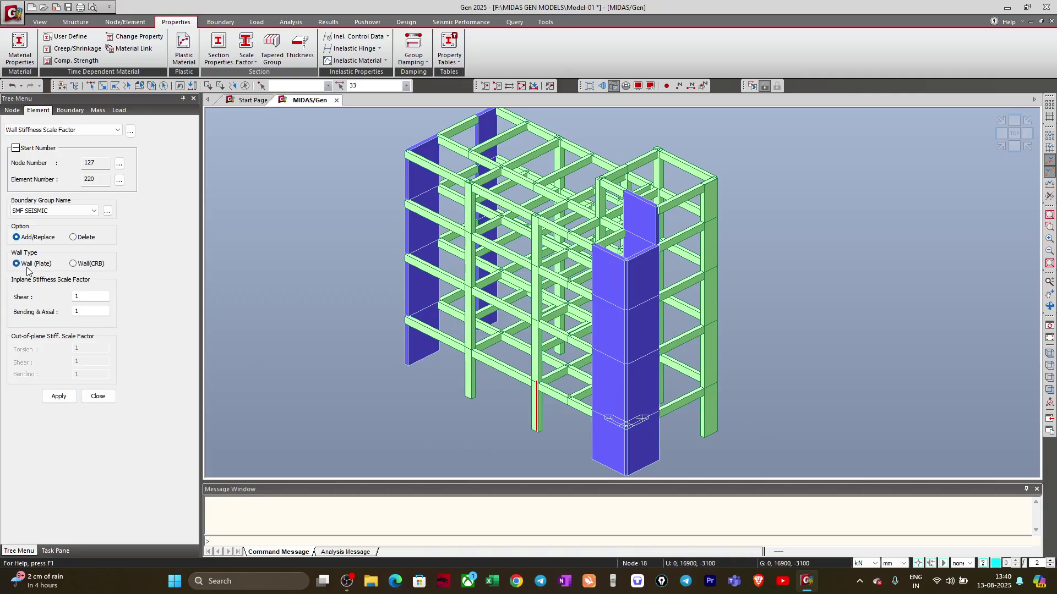
double_click(89, 312)
type("0.7")
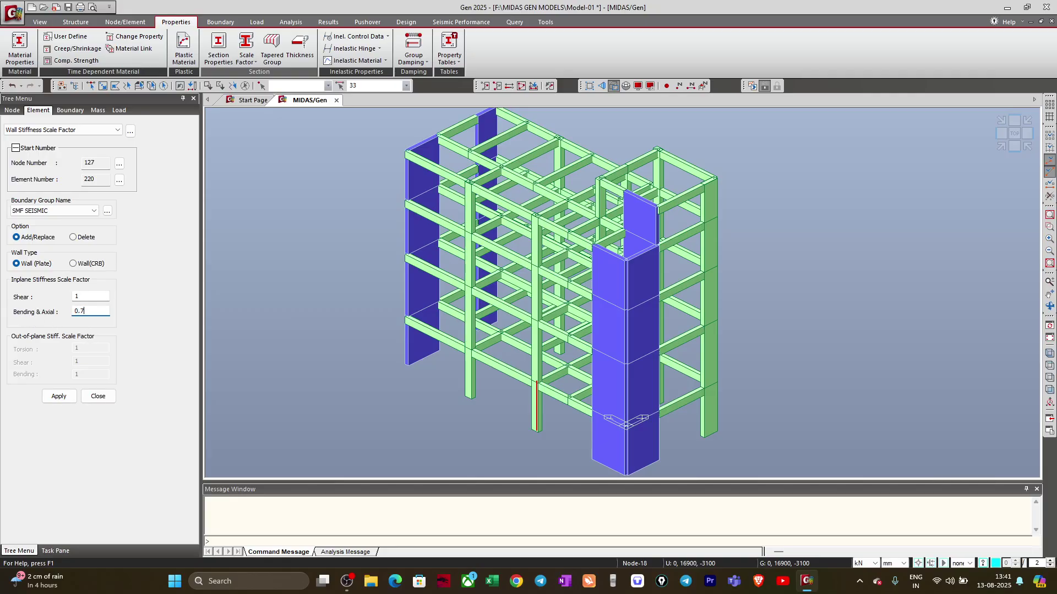
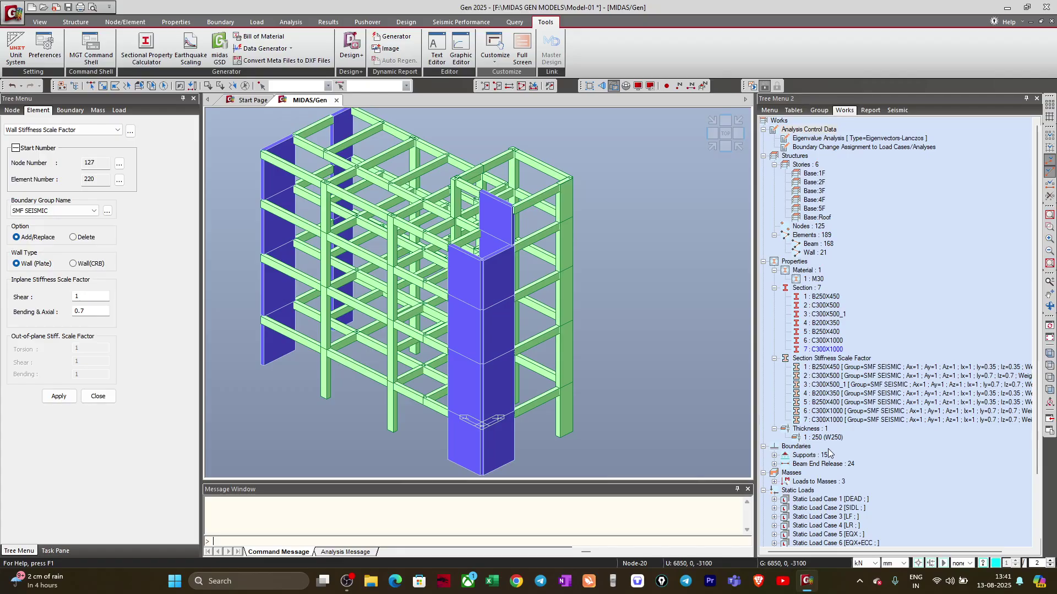
left_click(813, 253)
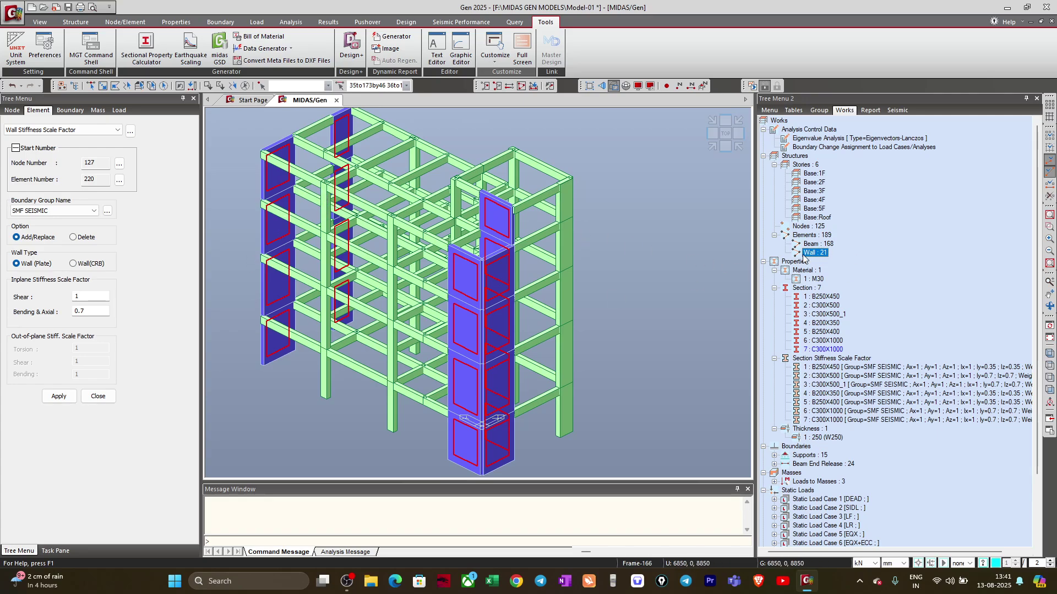
left_click(58, 397)
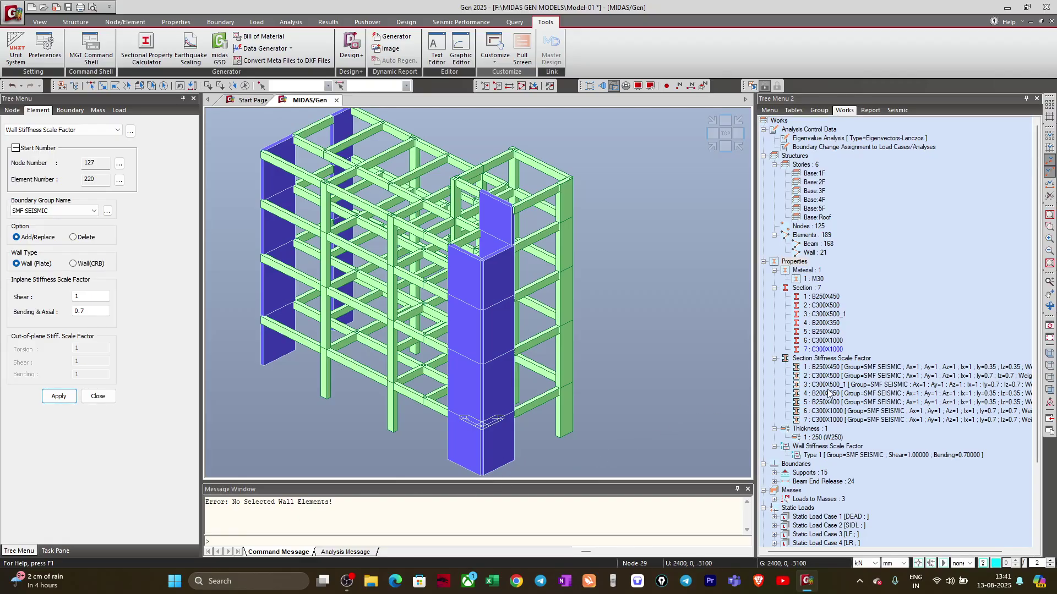
Select the elements carrying the Type 1 wall stiffness scale factor to check which walls it covers
right_click(821, 439)
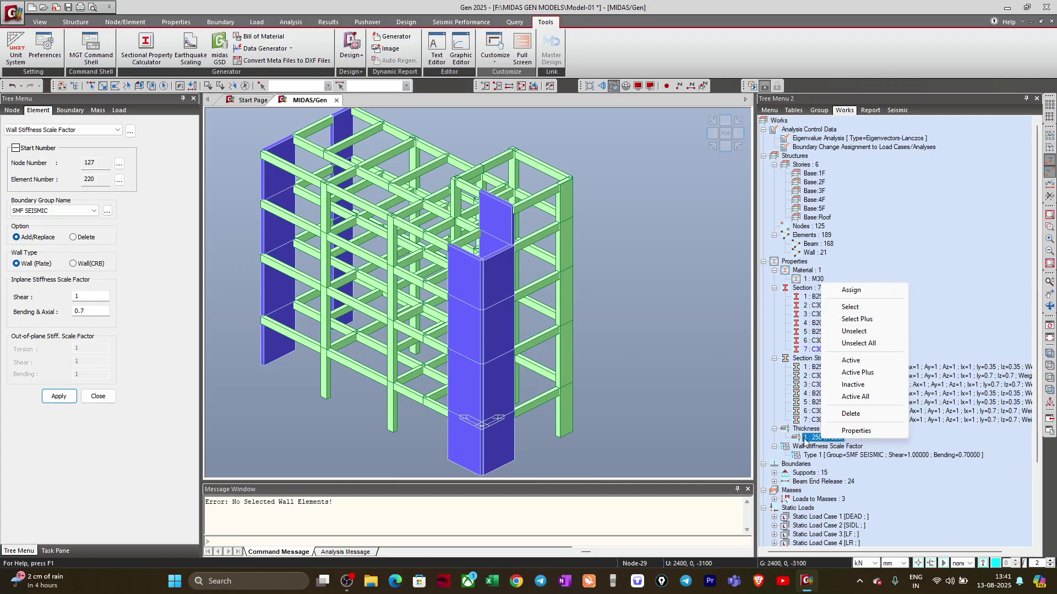
left_click(807, 439)
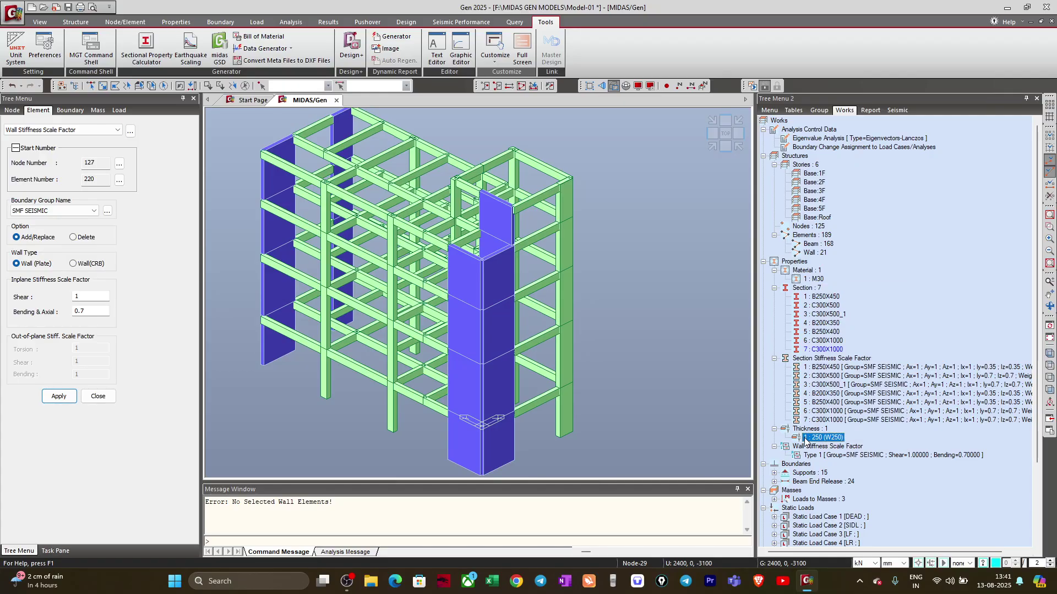
left_click(844, 457)
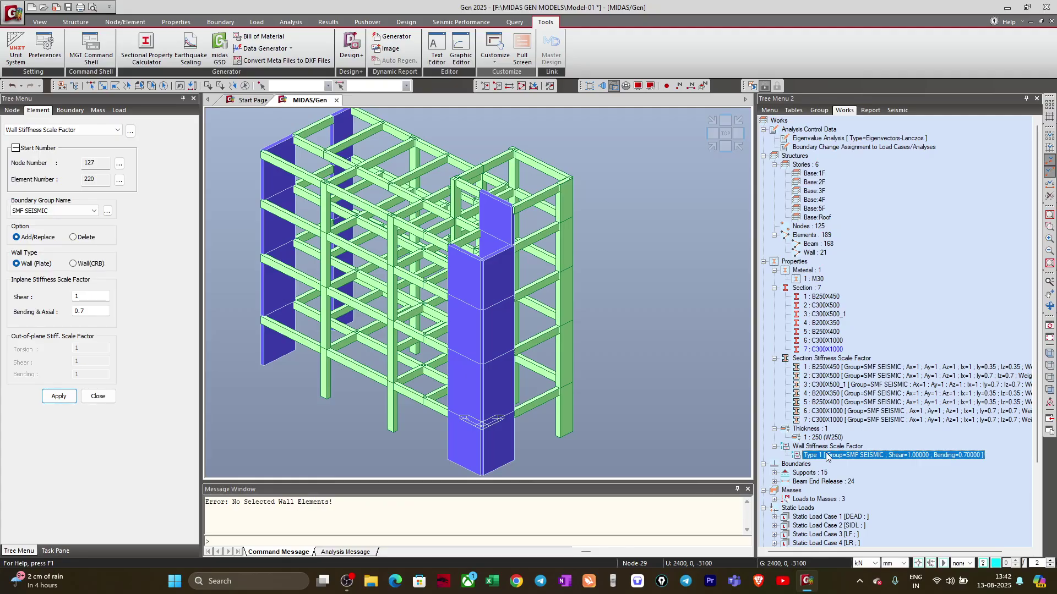
right_click(962, 456)
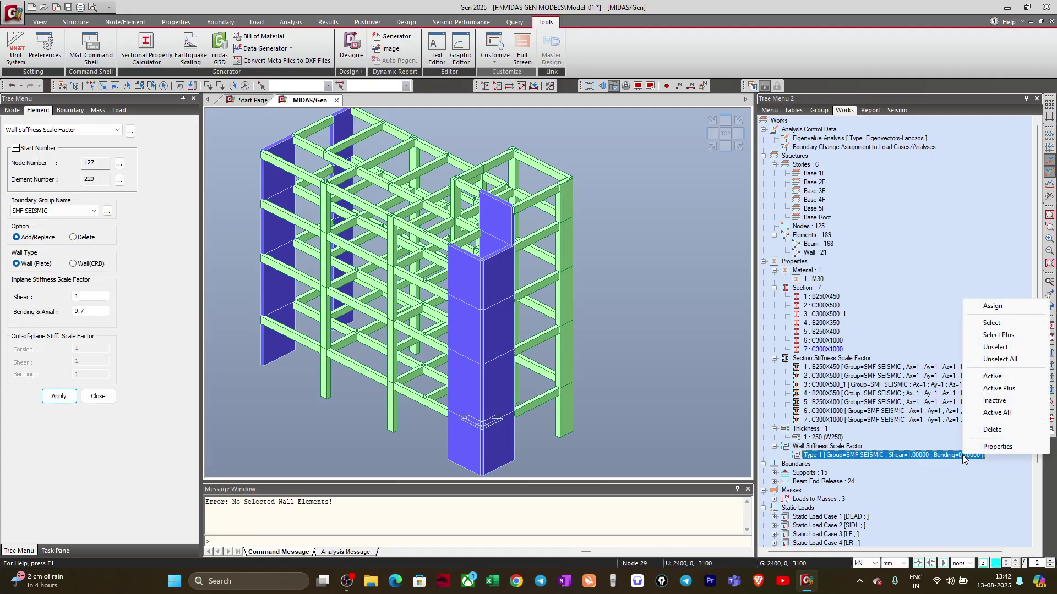
left_click(991, 323)
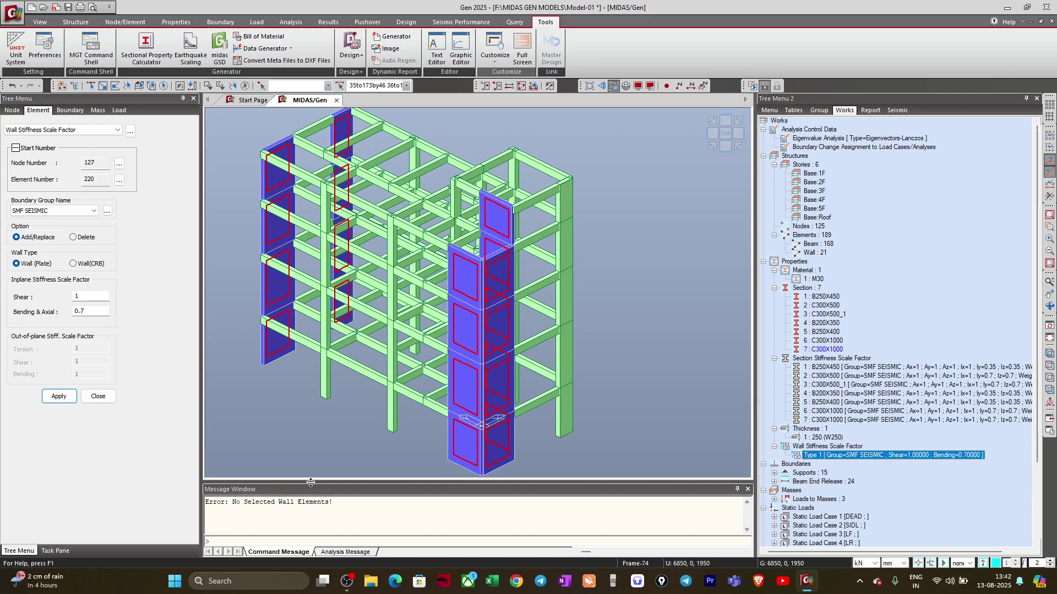
Enlarge the model view by shrinking the message window and closing the wall stiffness settings and the second works tree, with nothing selected
left_click_drag(305, 487, 308, 515)
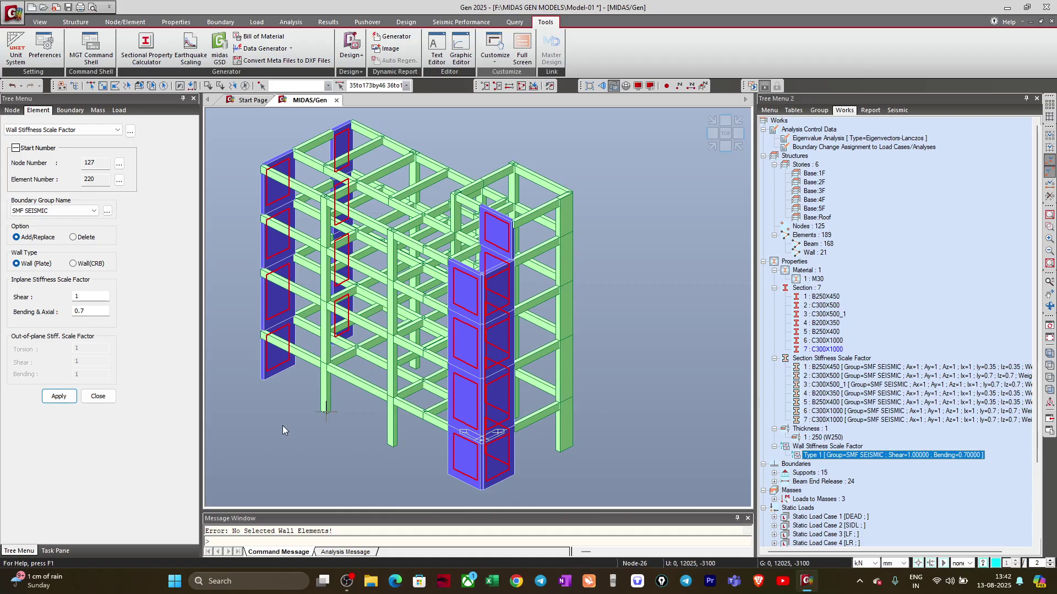
left_click(300, 440)
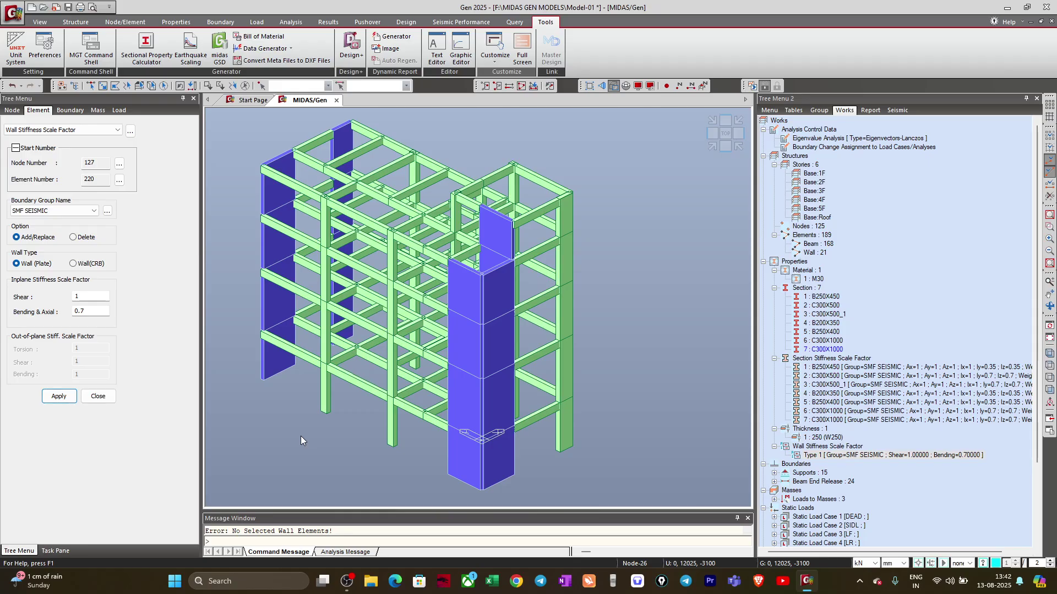
left_click(101, 395)
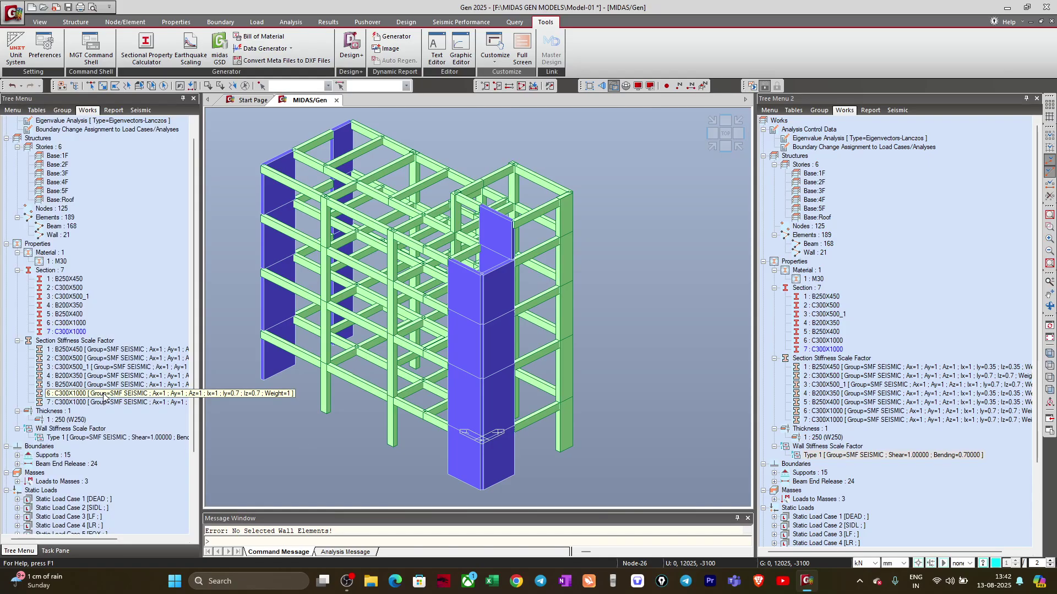
left_click(1036, 98)
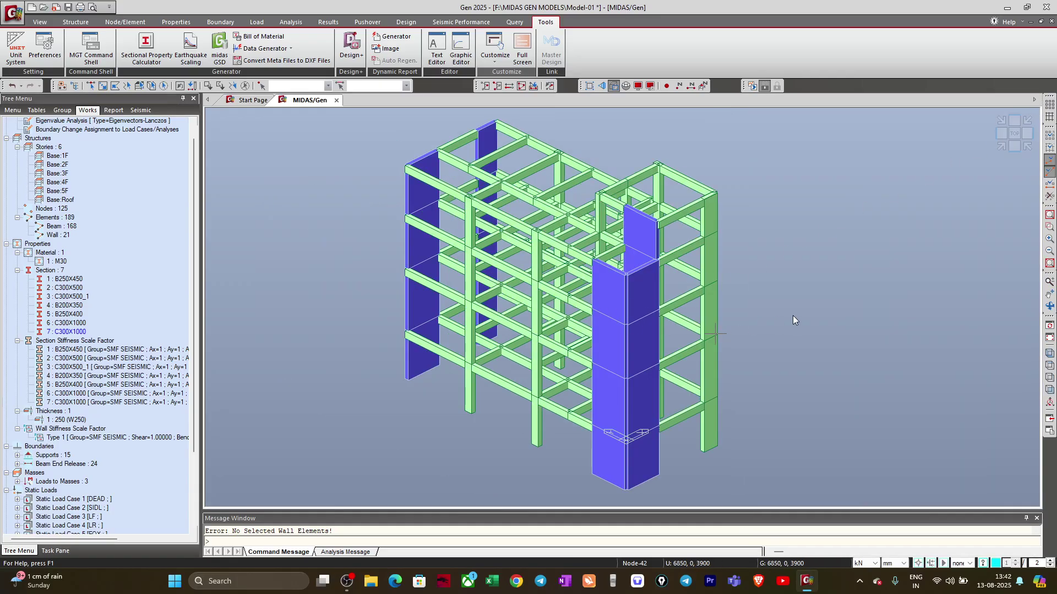
Open the boundary change assignment for load cases and analyses, and include Section Stiffness Scale Factor and Wall Stiffness Scale Factor
left_click(299, 23)
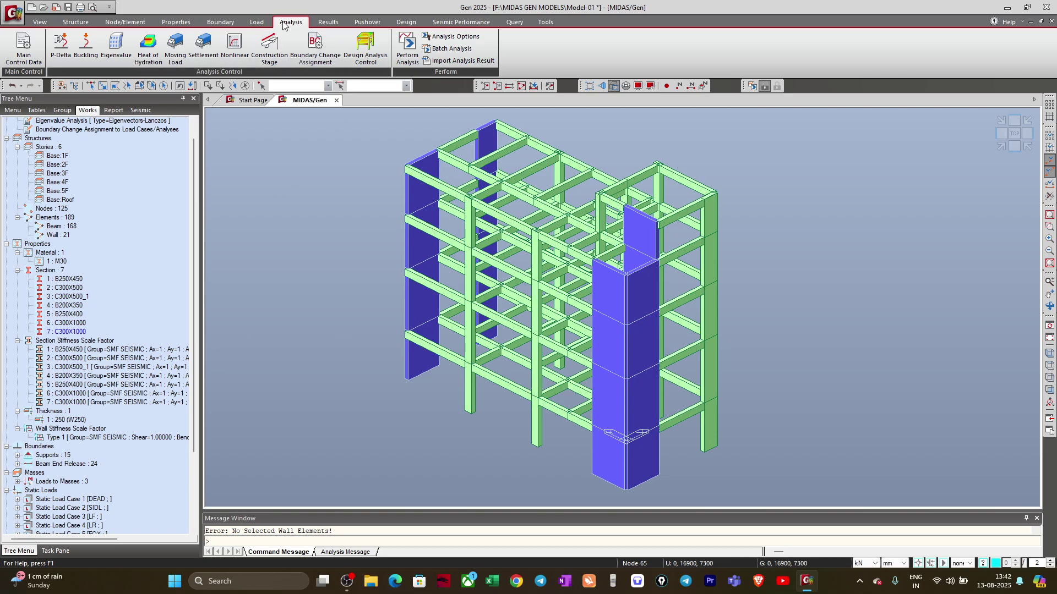
left_click(315, 53)
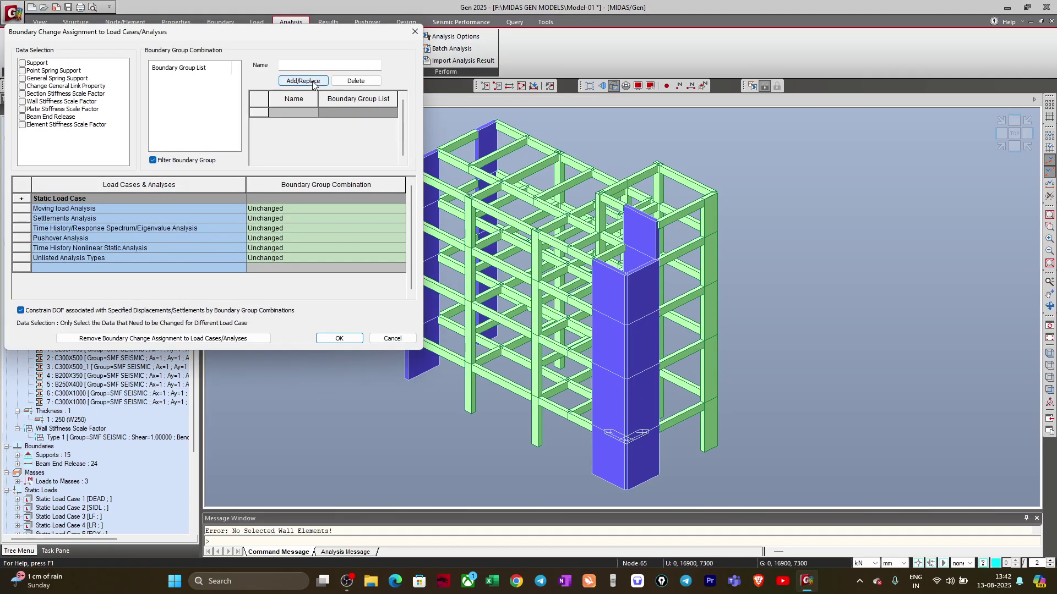
left_click(24, 96)
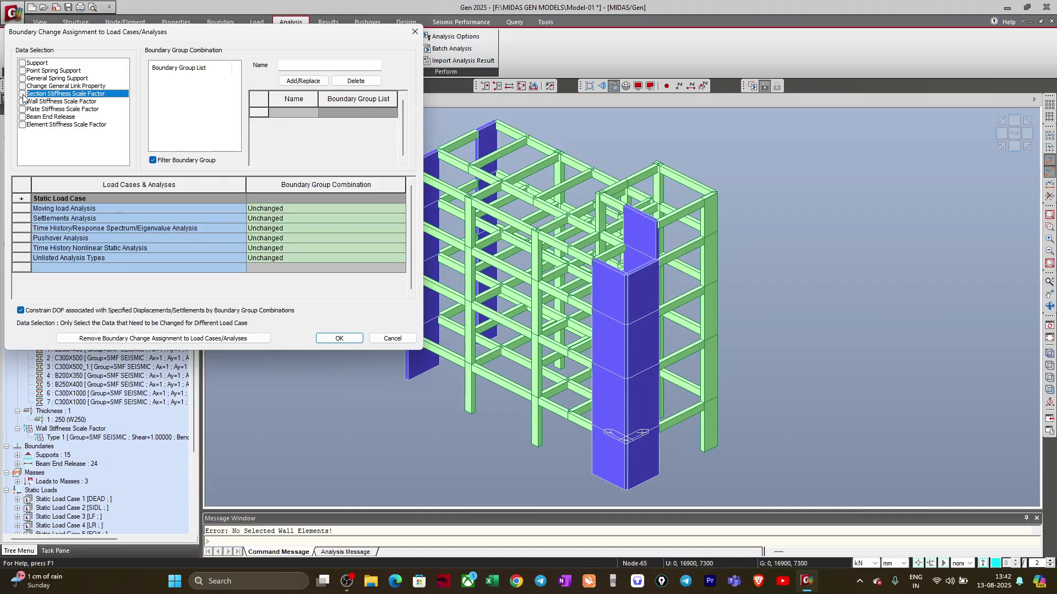
left_click(23, 94)
left_click(22, 102)
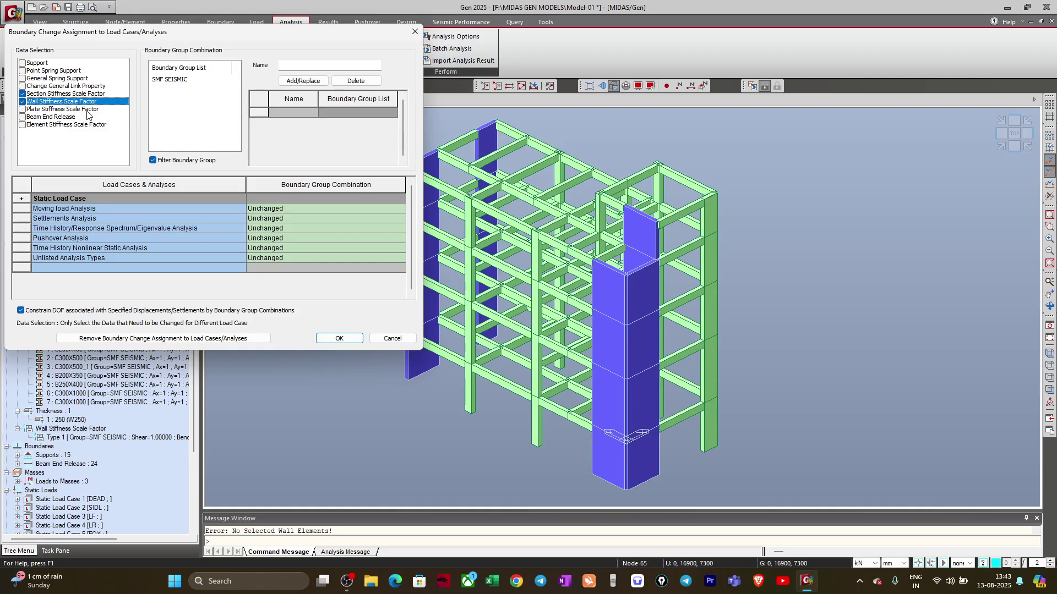
left_click(178, 80)
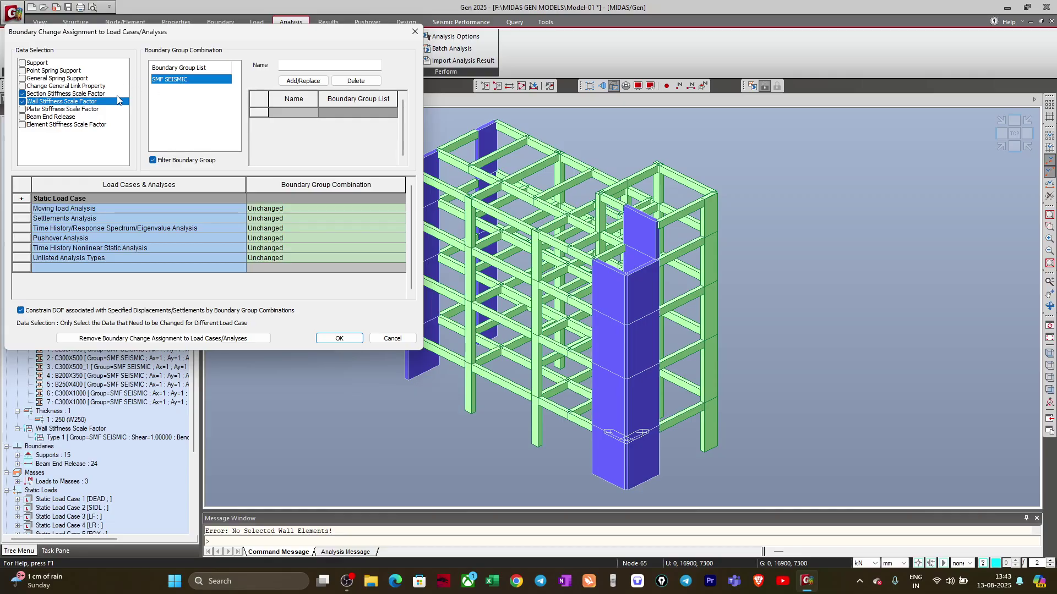
left_click(91, 95)
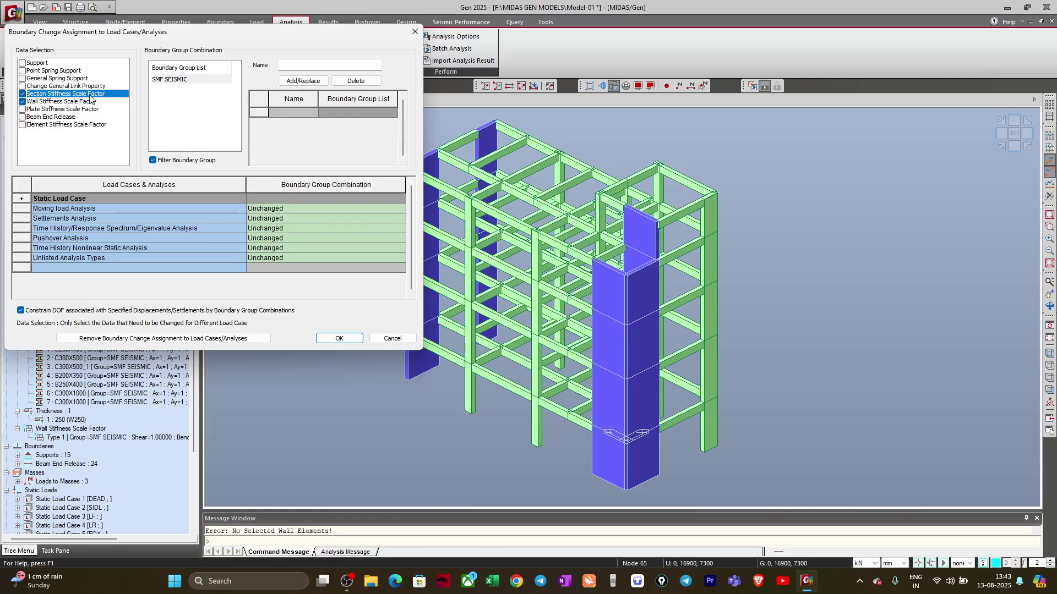
left_click(22, 102)
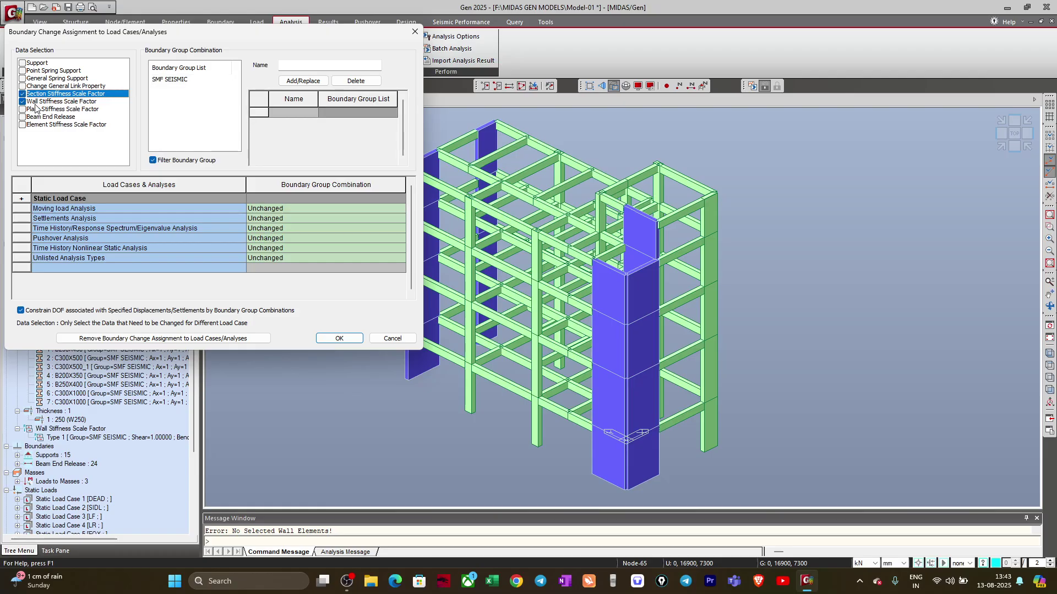
Add a boundary group combination named STIFF CHNAGE that contains the SMF SEISMIC group
left_click(181, 80)
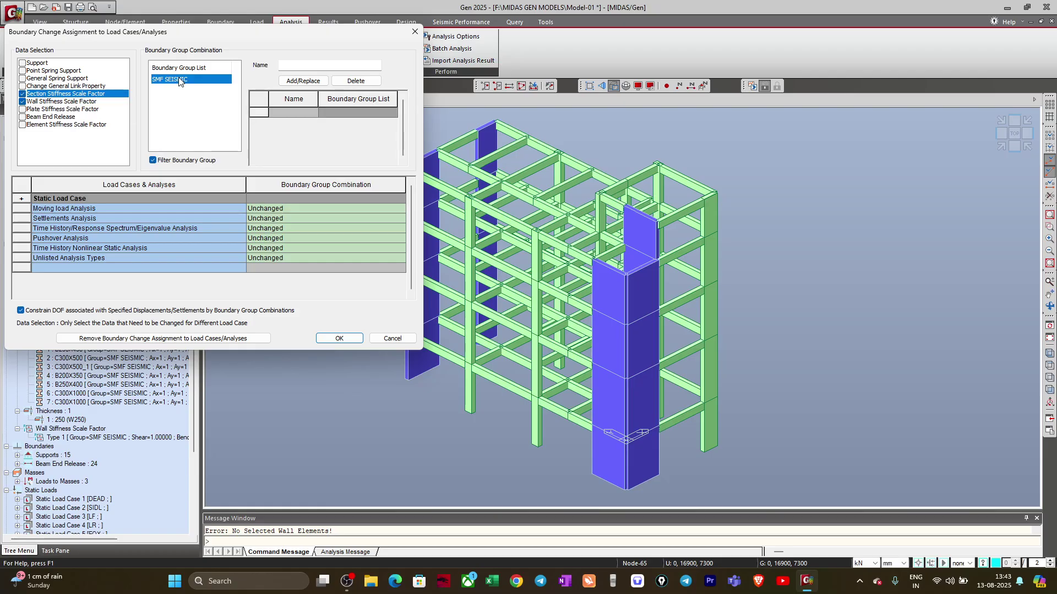
left_click(301, 67)
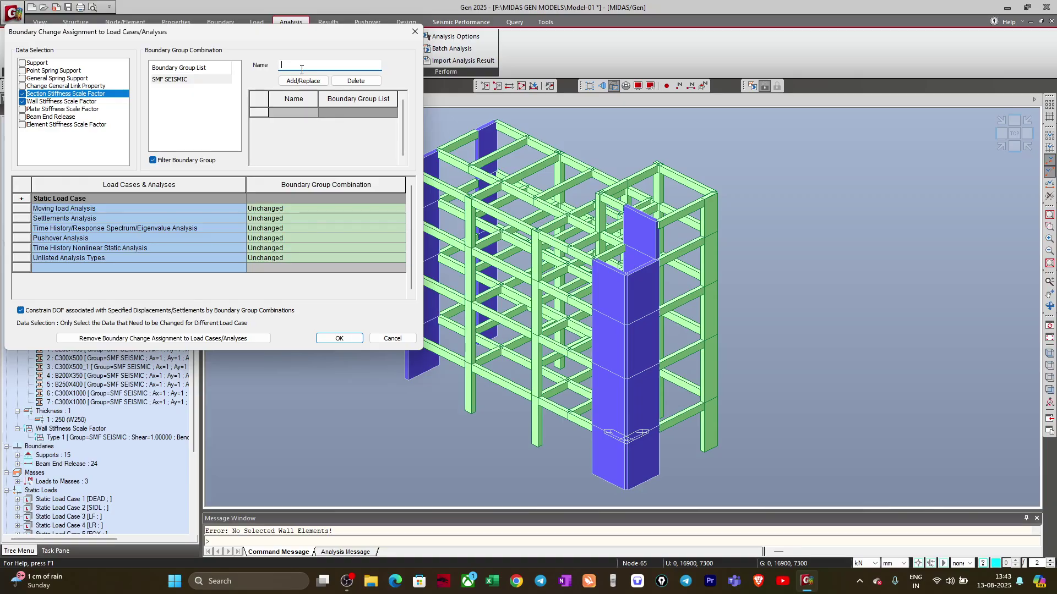
type("SM")
type("F")
type(" CHN")
key("BackSpace")
key("BackSpace")
key("BackSpace")
key("BackSpace")
type("TIFF CHNAG")
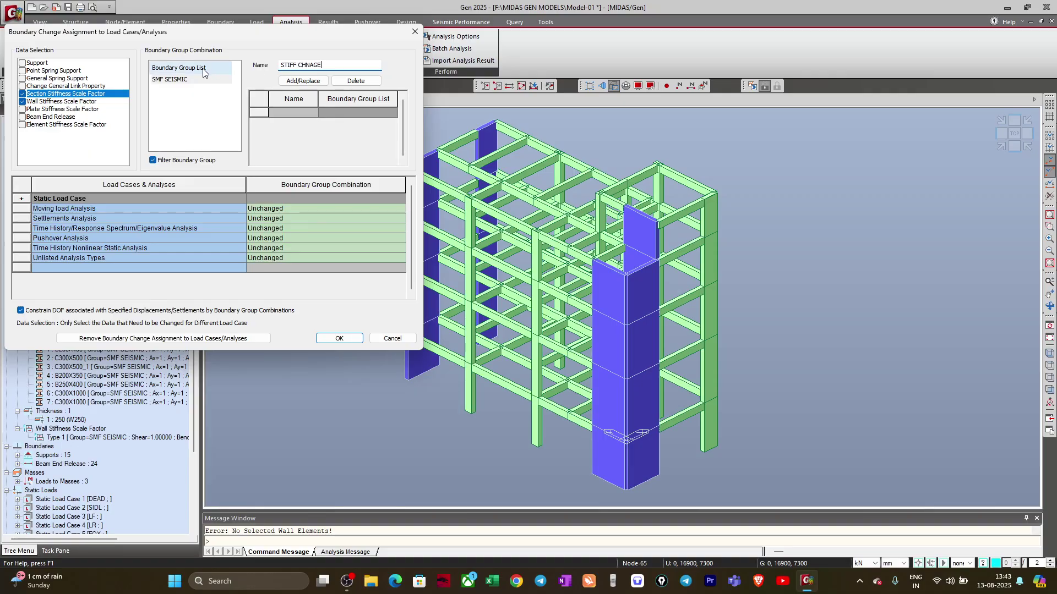
left_click(175, 80)
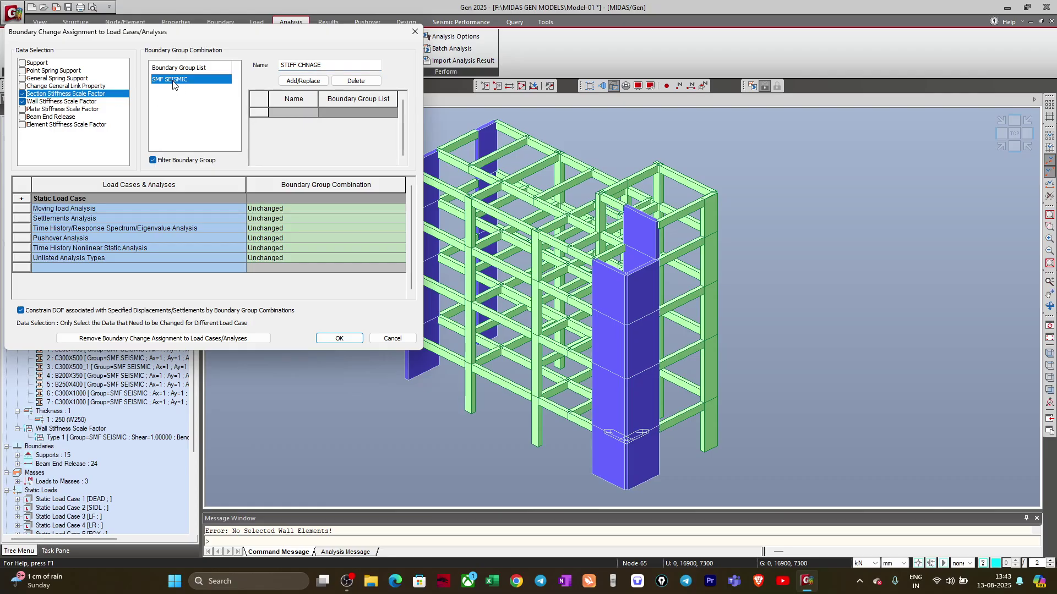
left_click(304, 82)
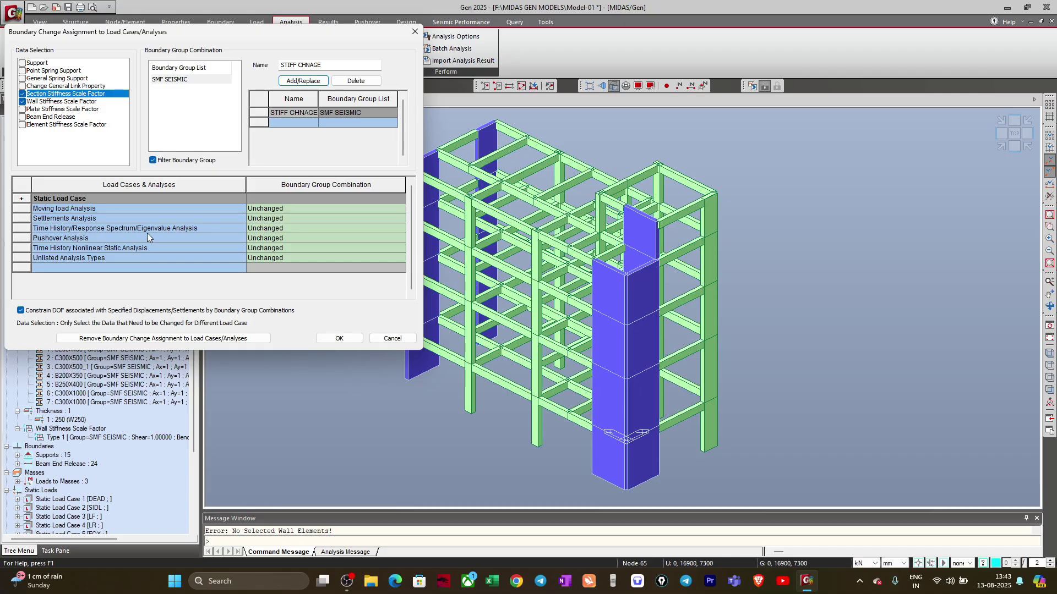
Assign the STIFF CHNAGE combination to Time History/Response Spectrum/Eigenvalue Analysis
left_click(308, 229)
left_click(401, 228)
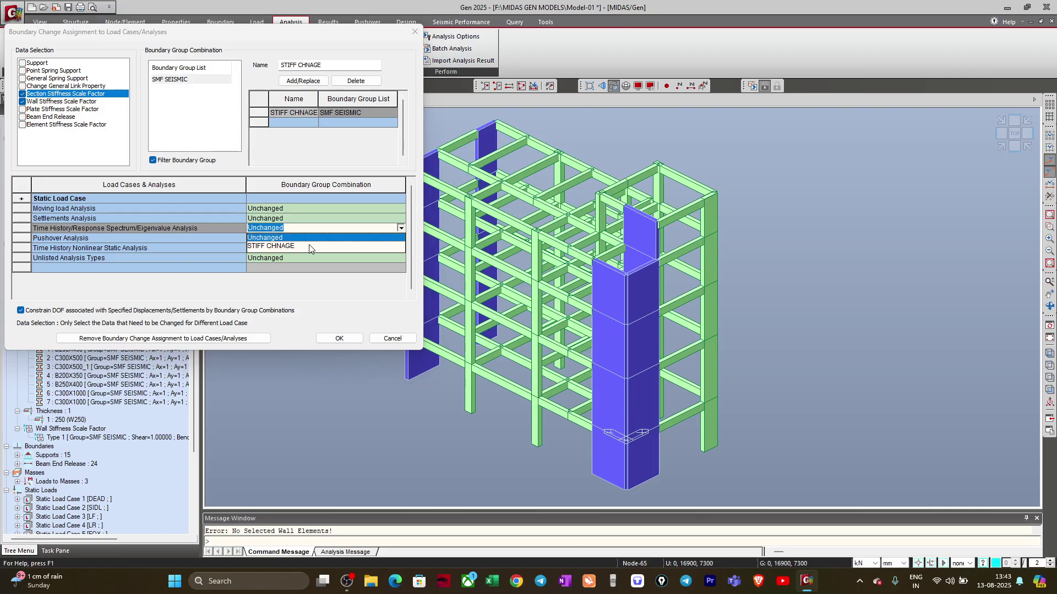
left_click(289, 246)
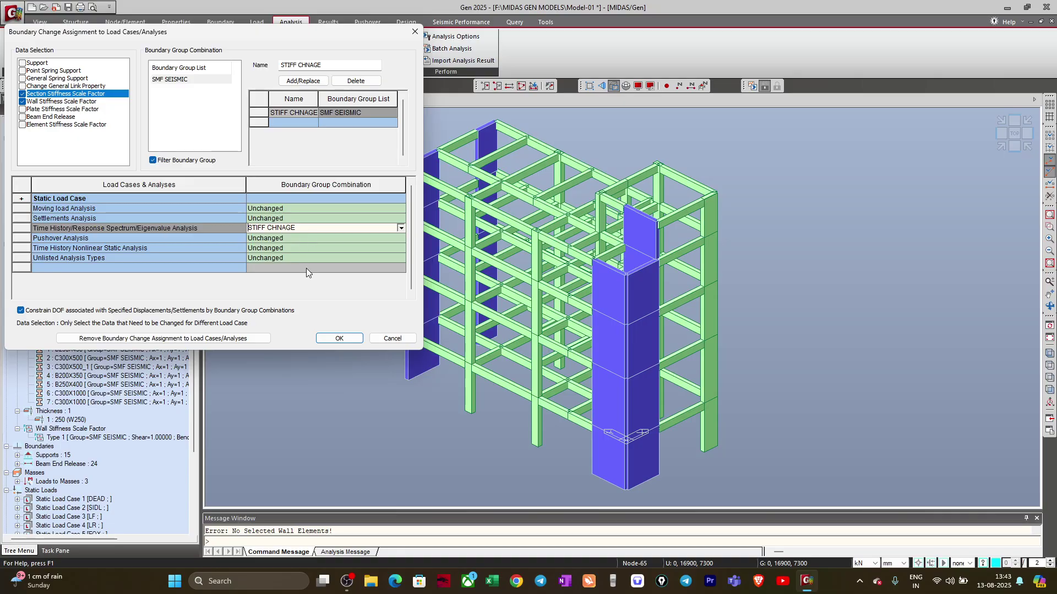
Add the SMF SEISMIC combination under the corrected name STIFF CHANGE and delete the misspelled STIFF CHNAGE entry
left_click(293, 113)
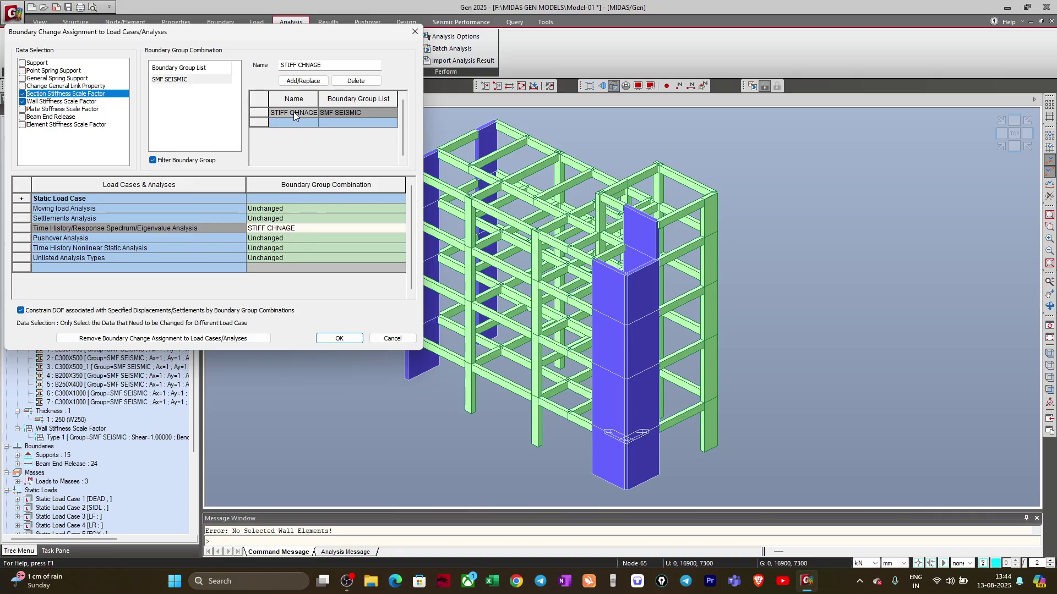
left_click(309, 79)
left_click(306, 66)
type("A")
left_click(319, 65)
key("BackSpace")
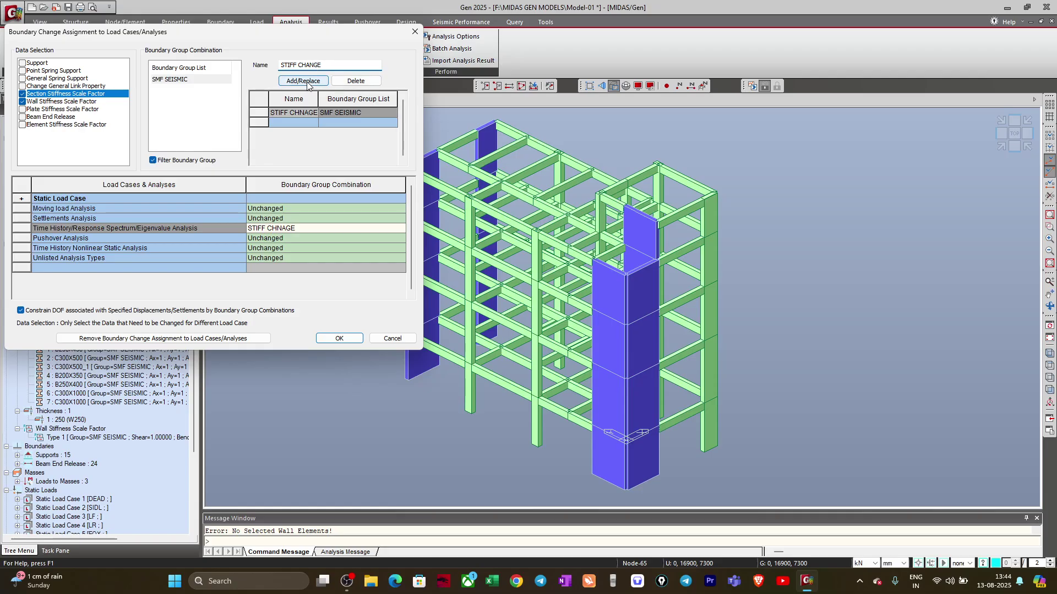
left_click(303, 80)
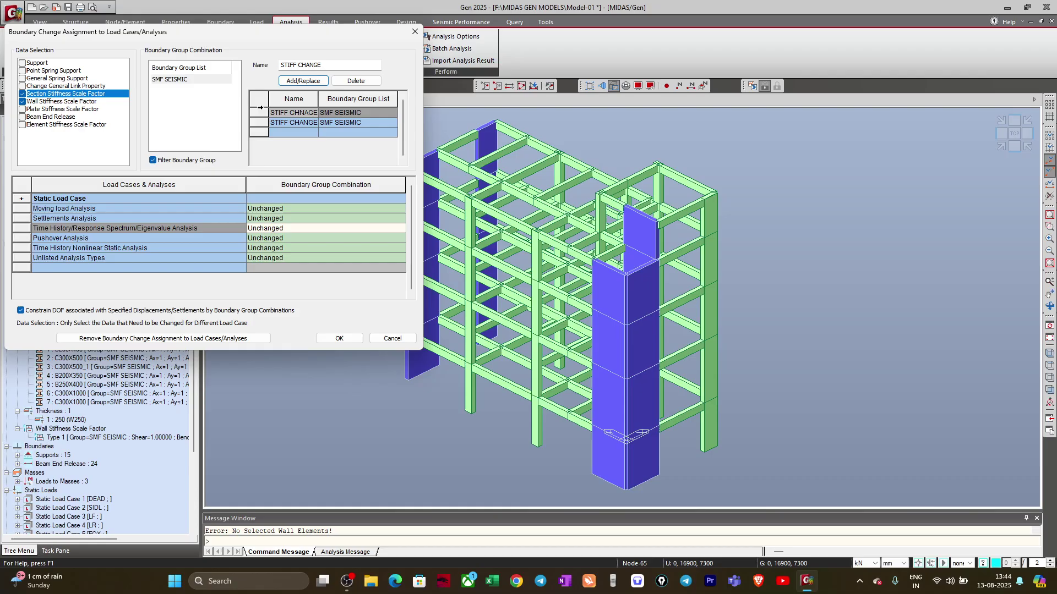
left_click(259, 112)
left_click(346, 82)
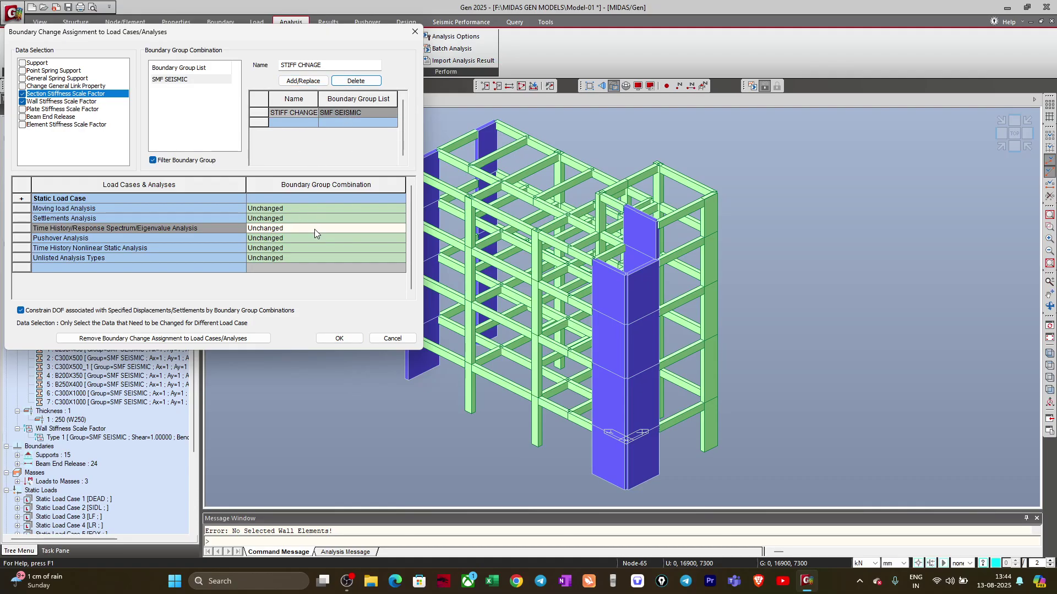
Assign the STIFF CHANGE combination to Time History/Response Spectrum/Eigenvalue Analysis and confirm the boundary change assignment
left_click(285, 231)
left_click(401, 228)
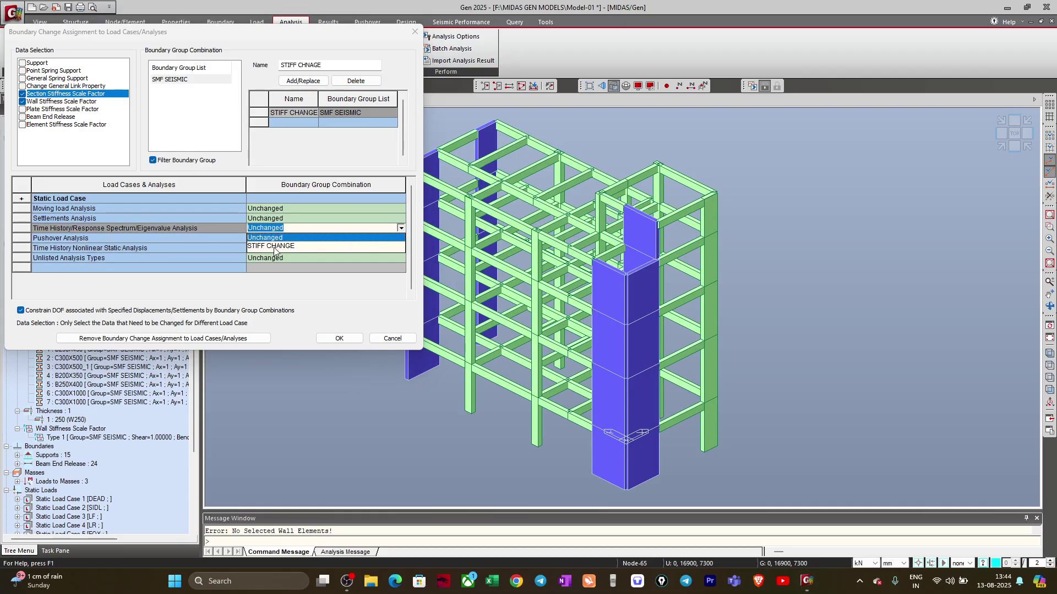
left_click(274, 247)
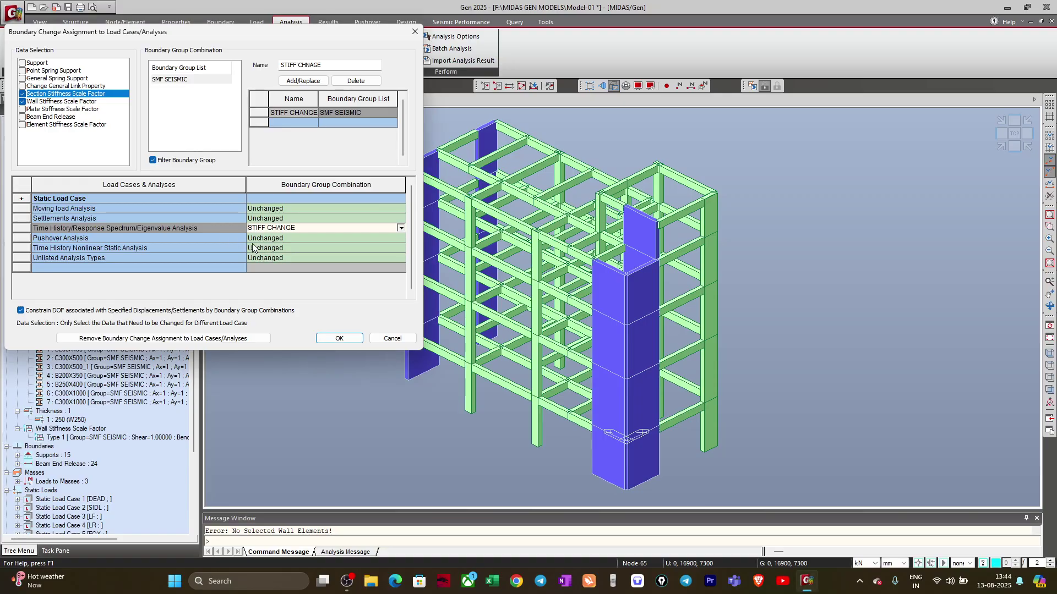
left_click(322, 339)
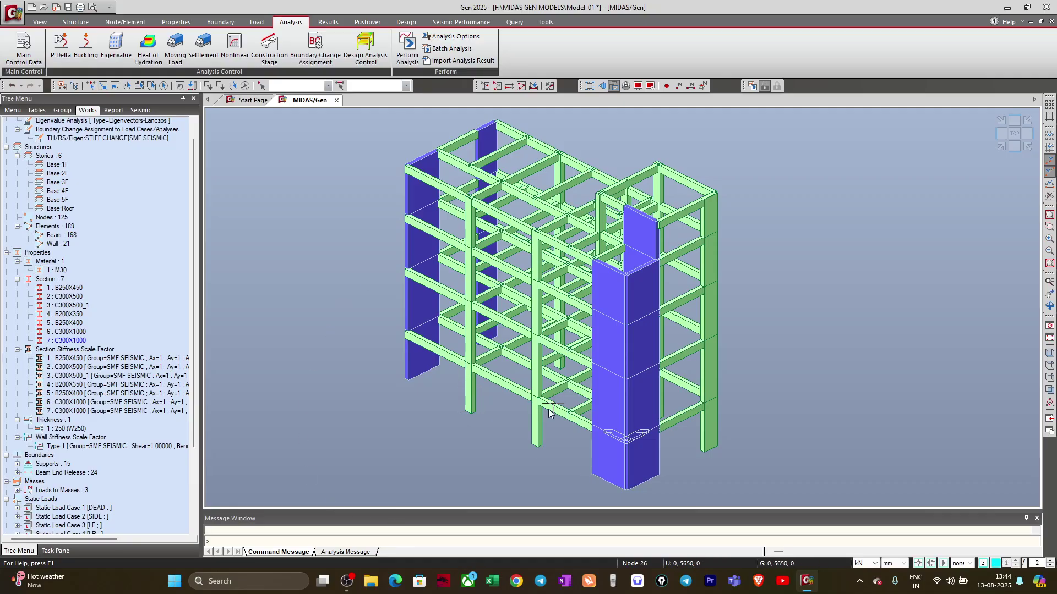
mouse_move(527, 427)
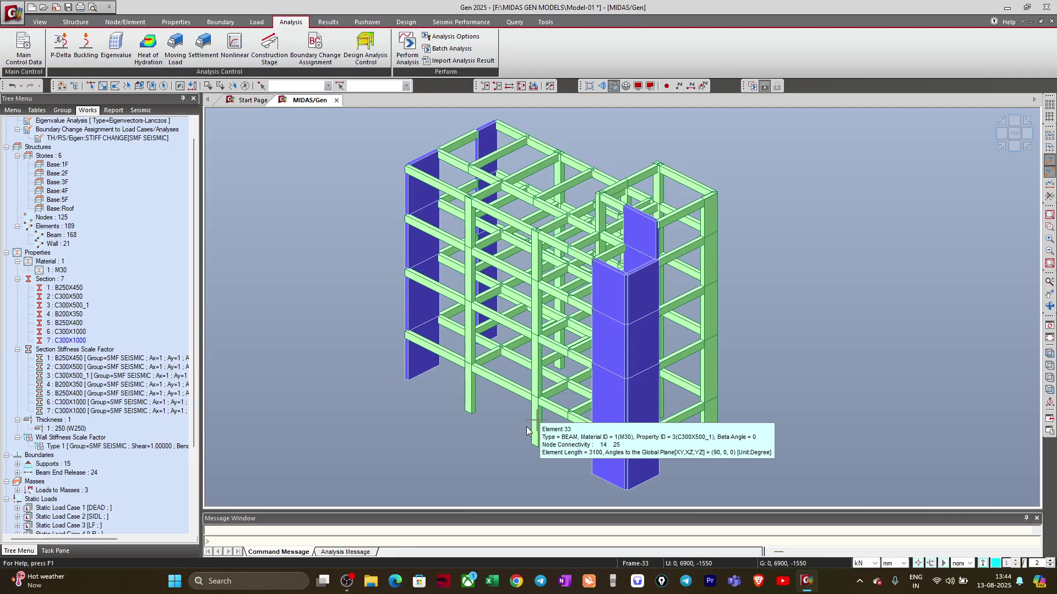